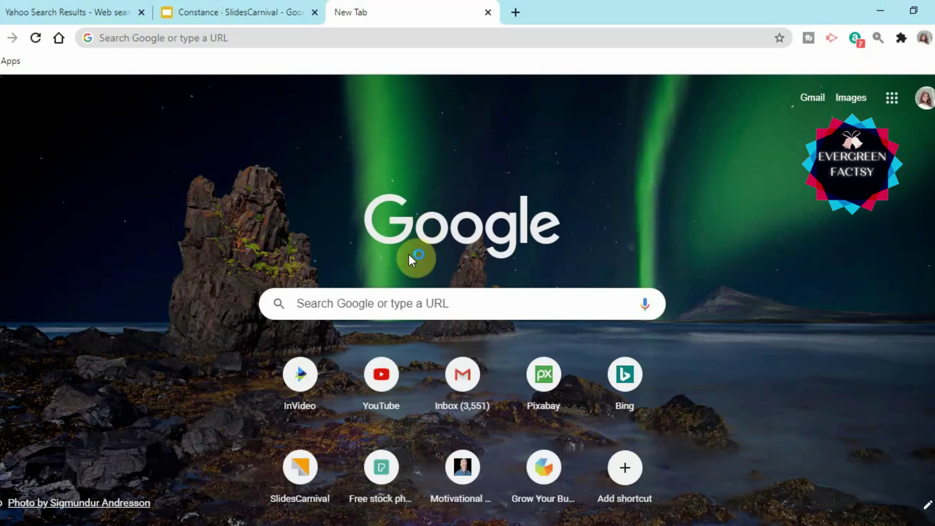
- Go to slidescarnival.com in the new Chrome tab
left_click(376, 303)
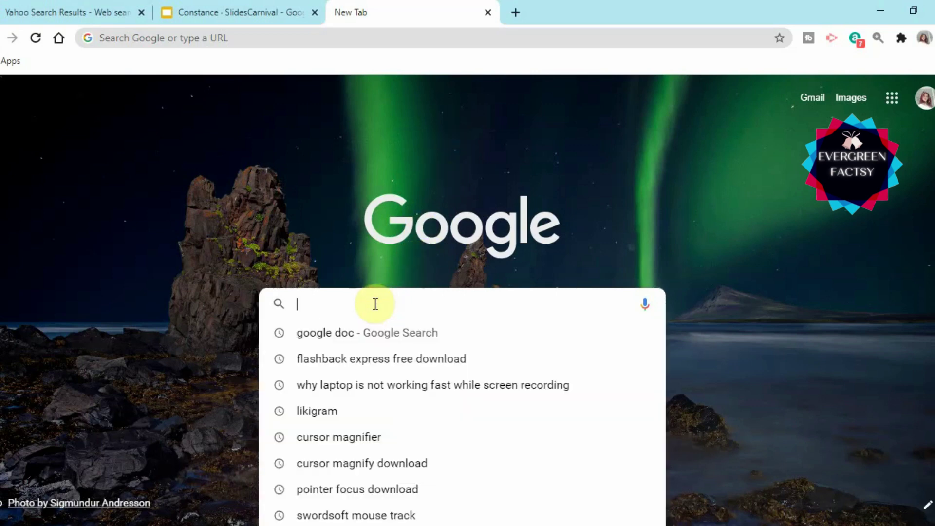
type("slides")
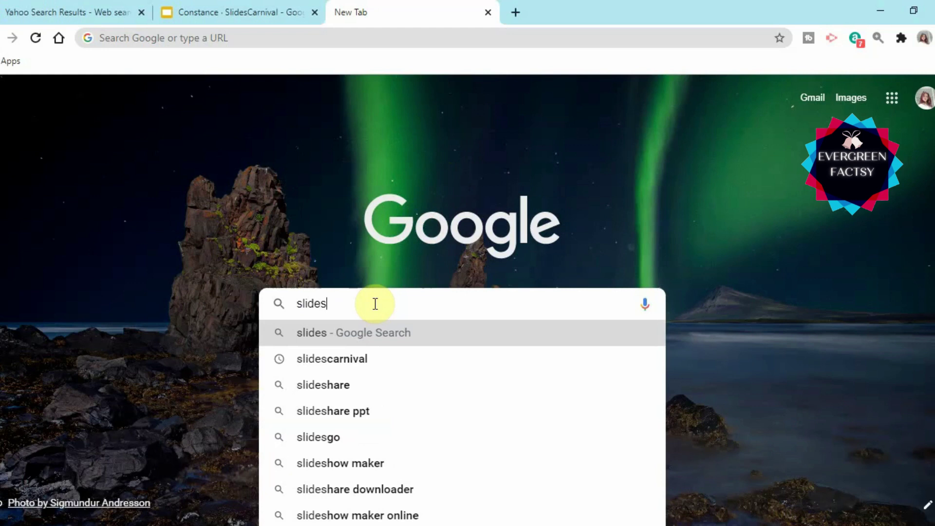
type("c")
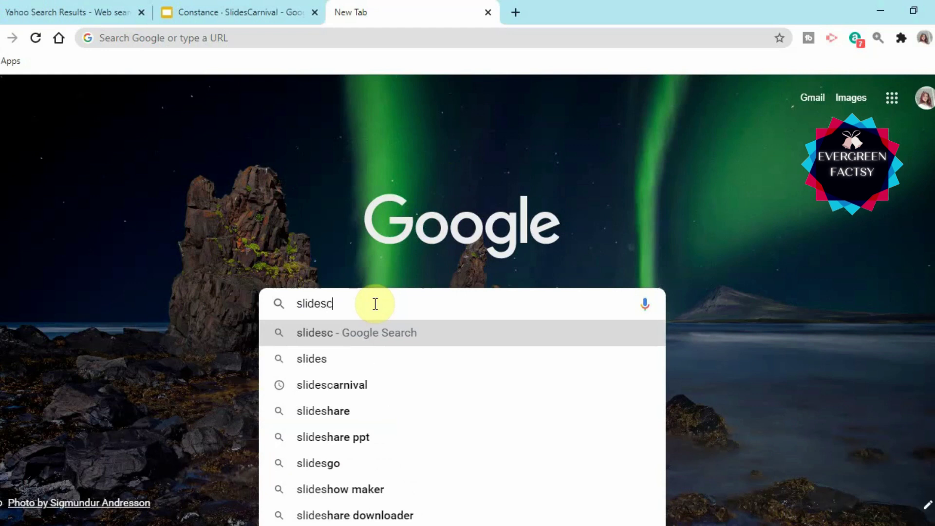
type("arnival.")
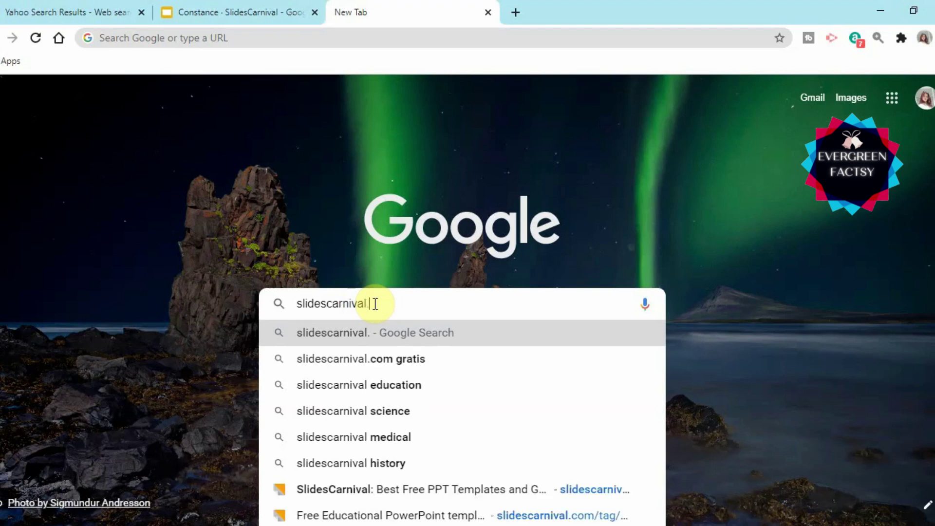
type("com")
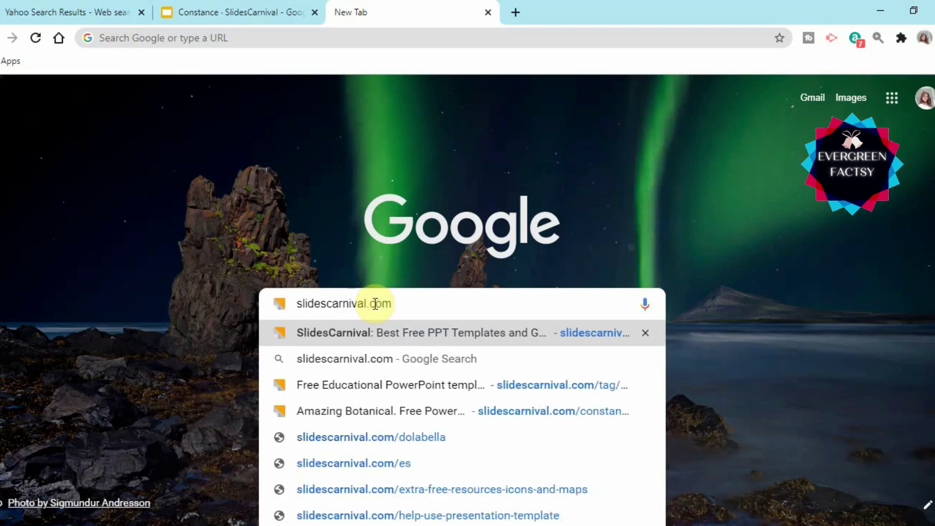
key("Return")
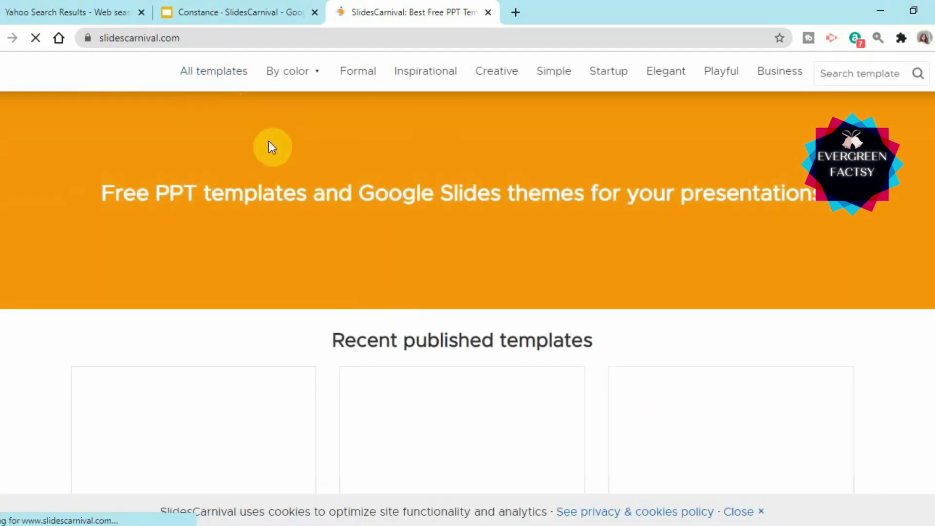
- Open SlidesCarnival's By color menu and choose the yellow templates collection
scroll(582, 362, "down", 3)
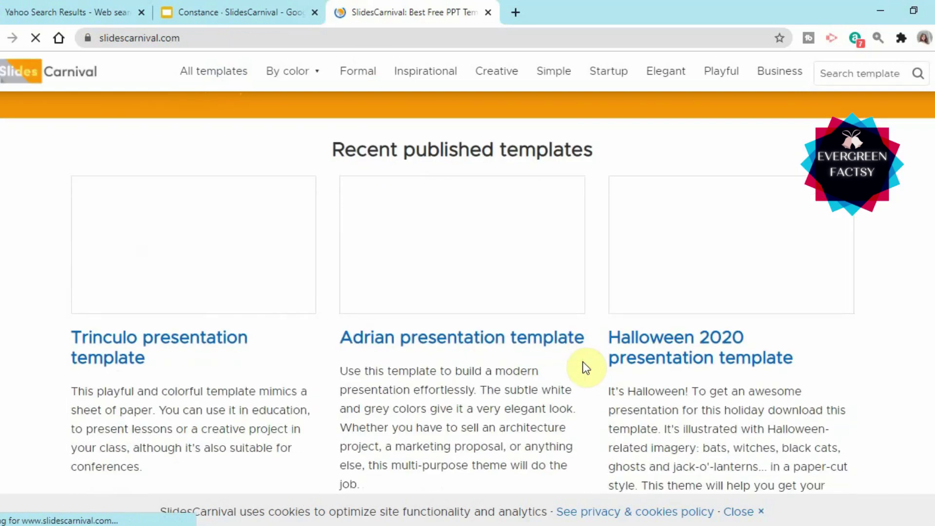
scroll(583, 361, "up", 3)
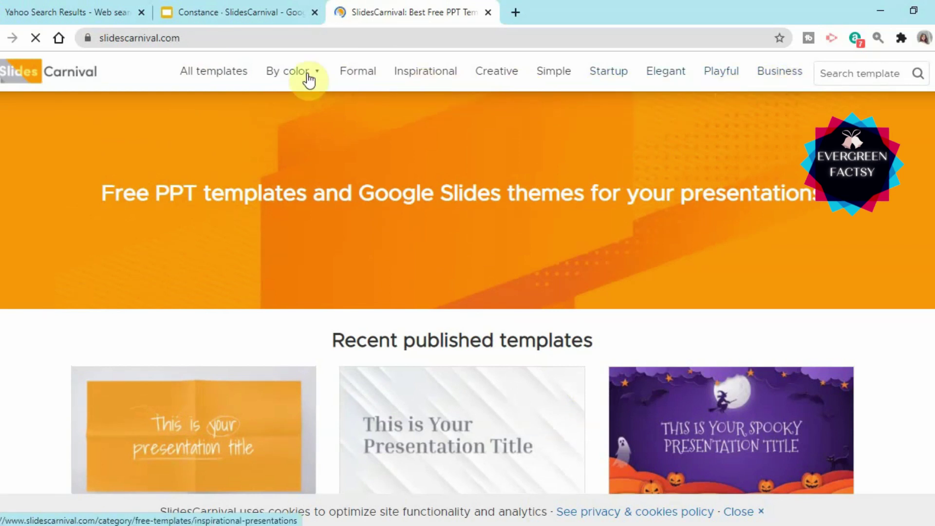
mouse_move(319, 78)
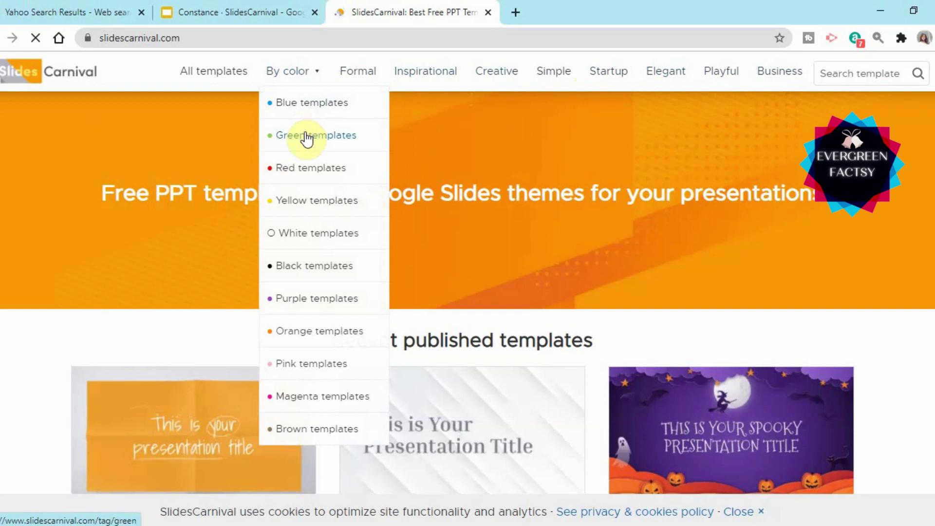
left_click(302, 203)
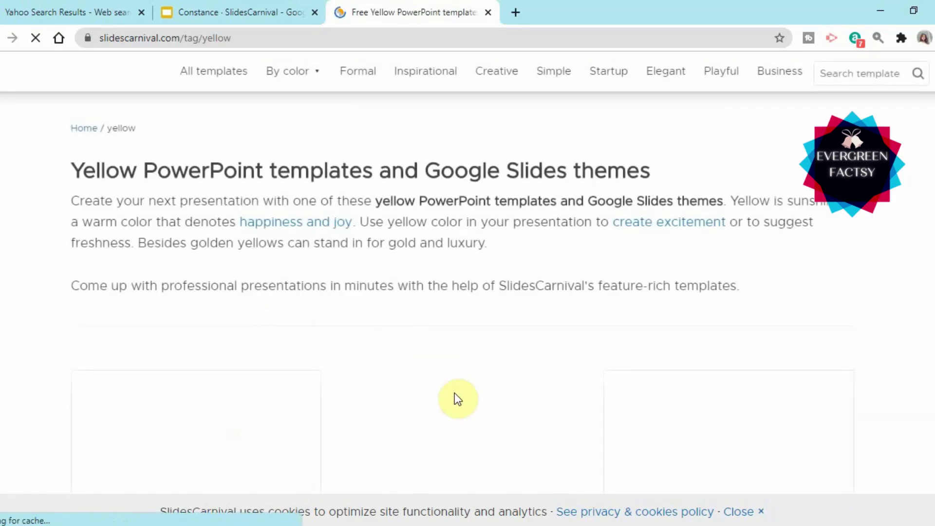
- Scroll through the yellow templates (Trinculo, Moth, Basset, Wart, Olivia) and back to the top
scroll(413, 414, "down", 7)
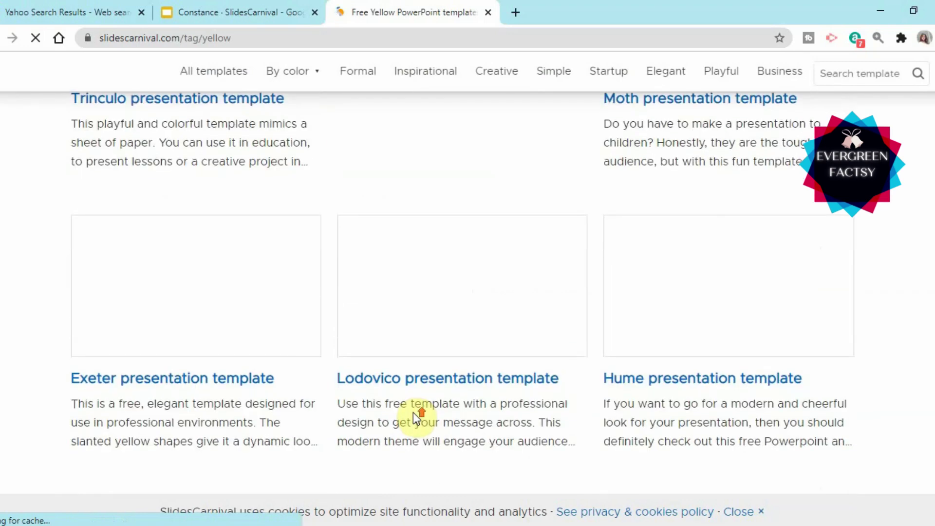
scroll(414, 413, "up", 3)
scroll(413, 413, "down", 3)
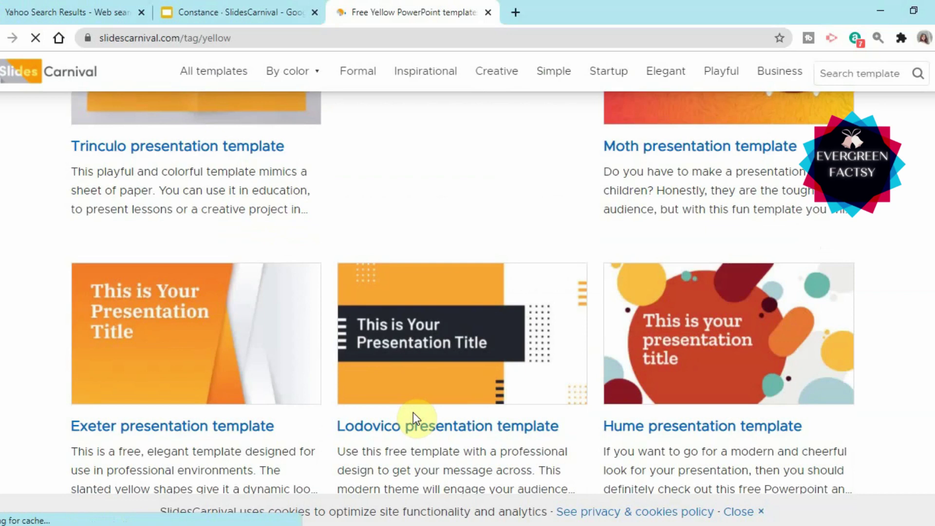
scroll(413, 413, "down", 5)
scroll(413, 418, "down", 8)
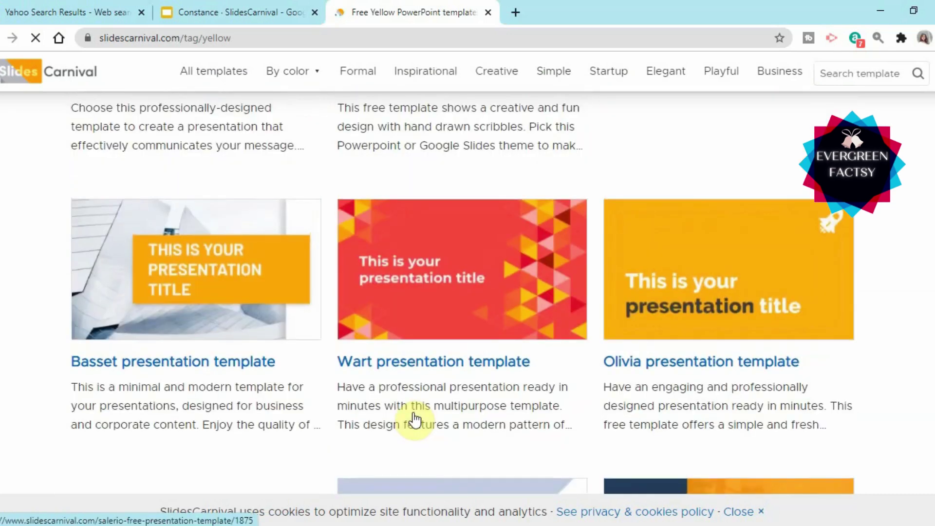
scroll(414, 418, "down", 5)
scroll(413, 413, "up", 12)
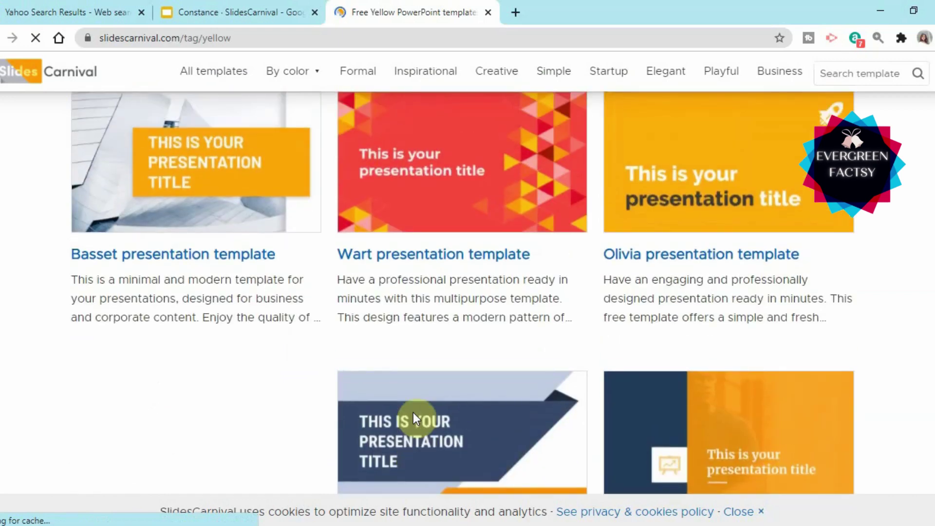
scroll(414, 413, "up", 10)
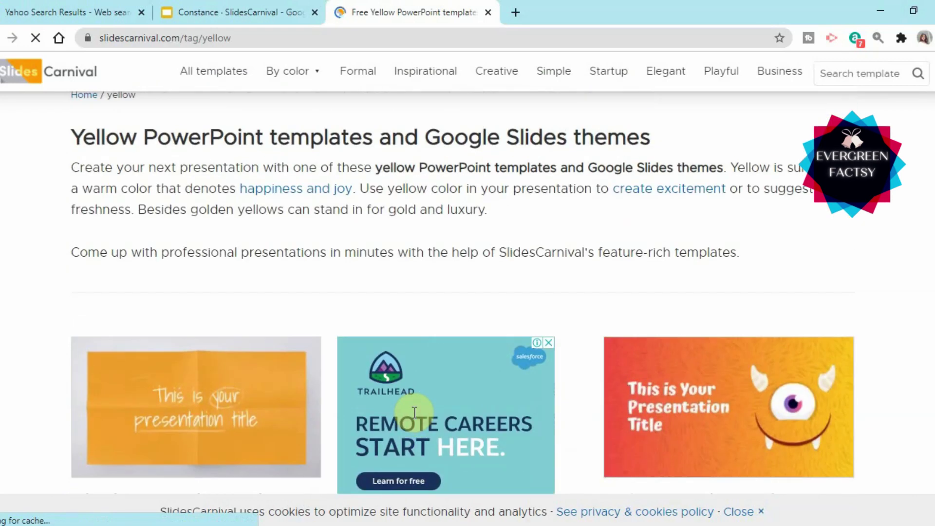
scroll(414, 413, "down", 10)
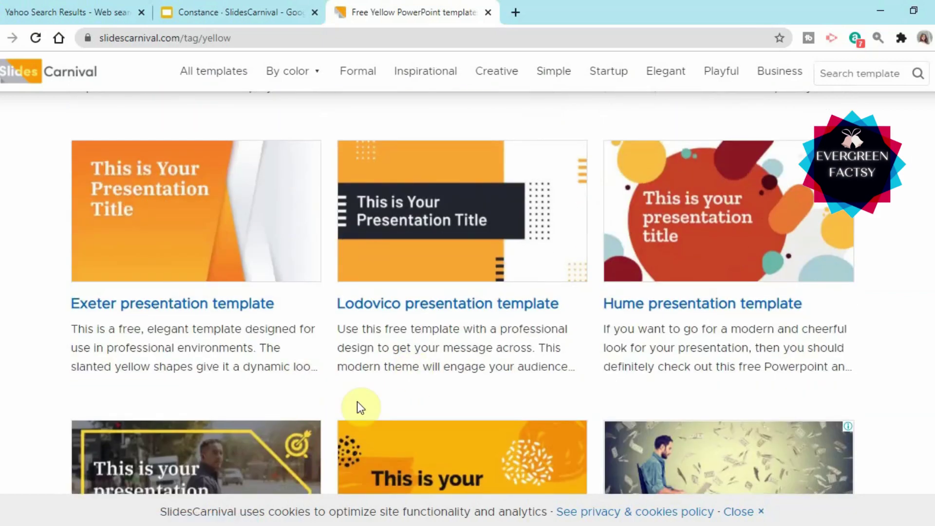
scroll(483, 314, "down", 6)
scroll(482, 313, "down", 16)
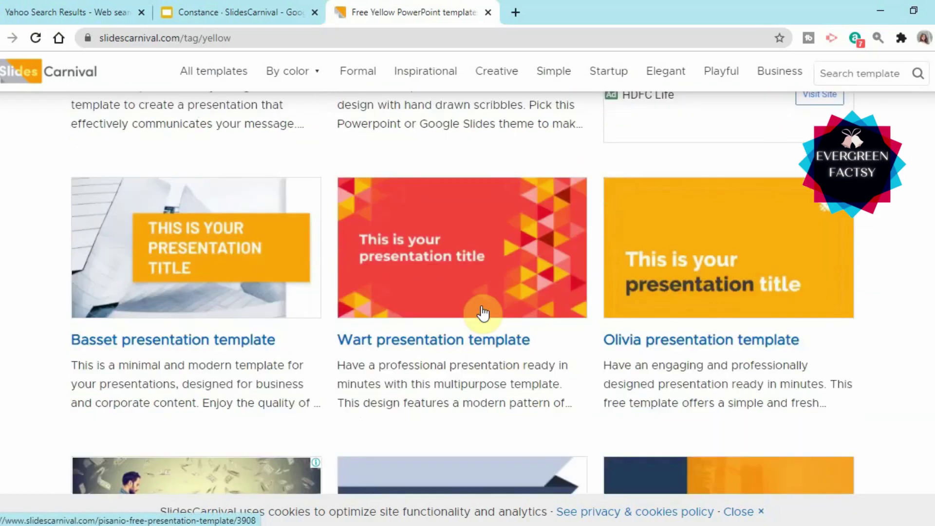
scroll(482, 314, "down", 4)
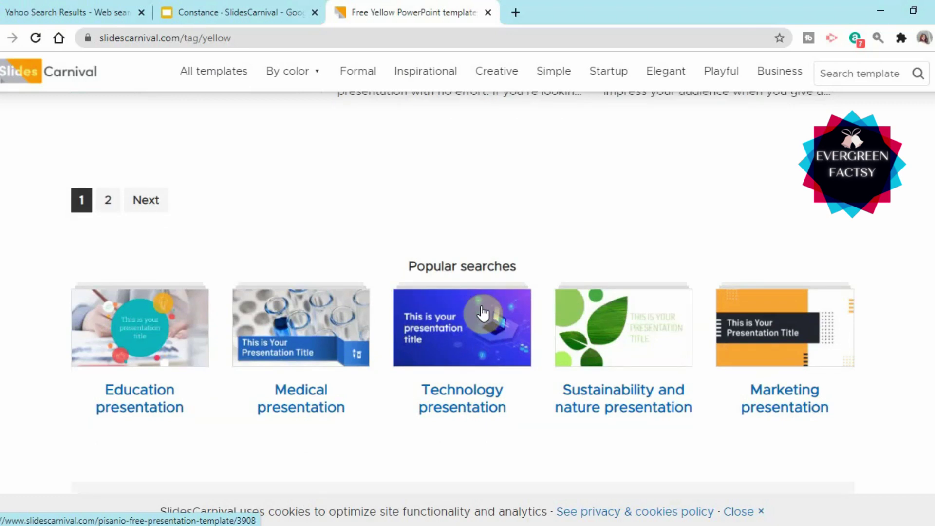
scroll(482, 313, "up", 2)
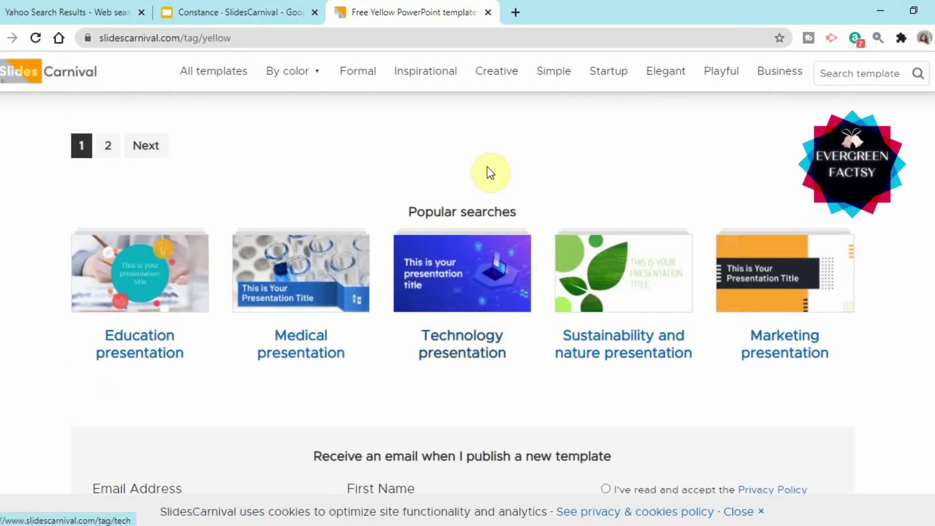
scroll(643, 212, "down", 1)
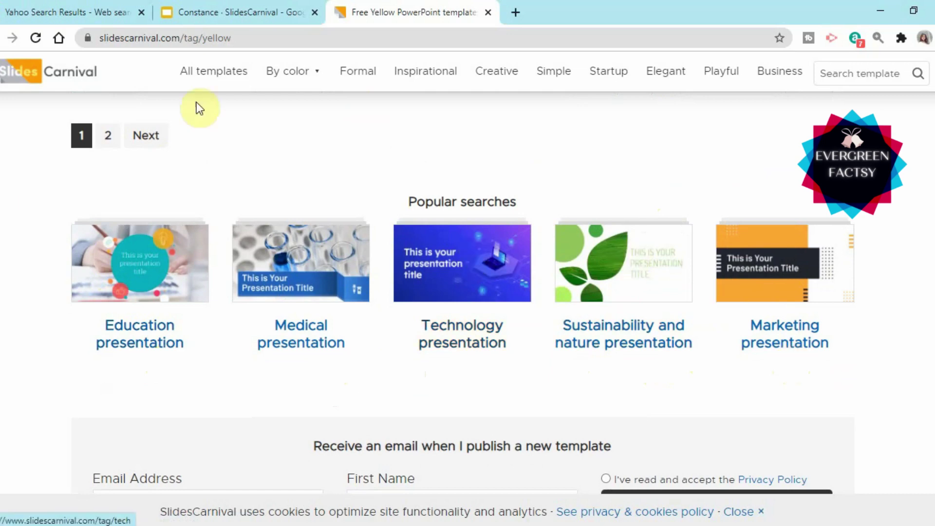
scroll(407, 136, "up", 7)
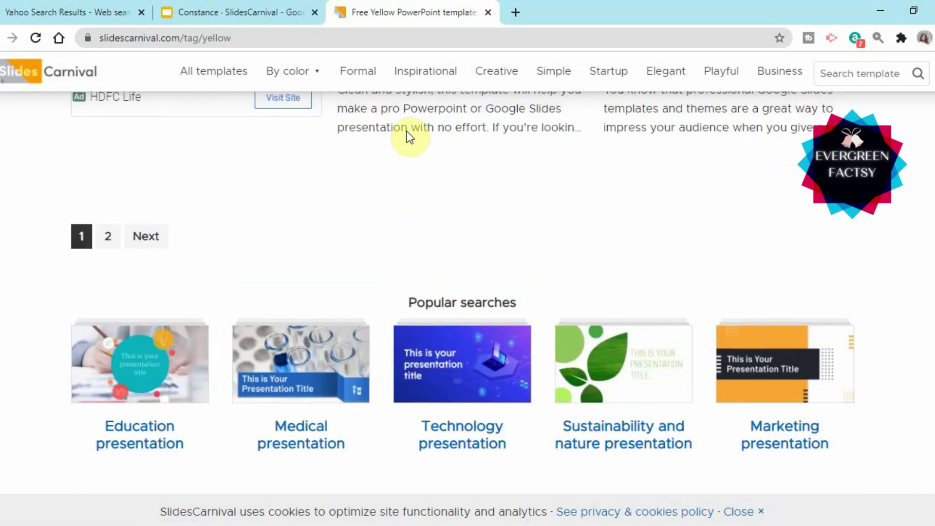
scroll(407, 132, "up", 5)
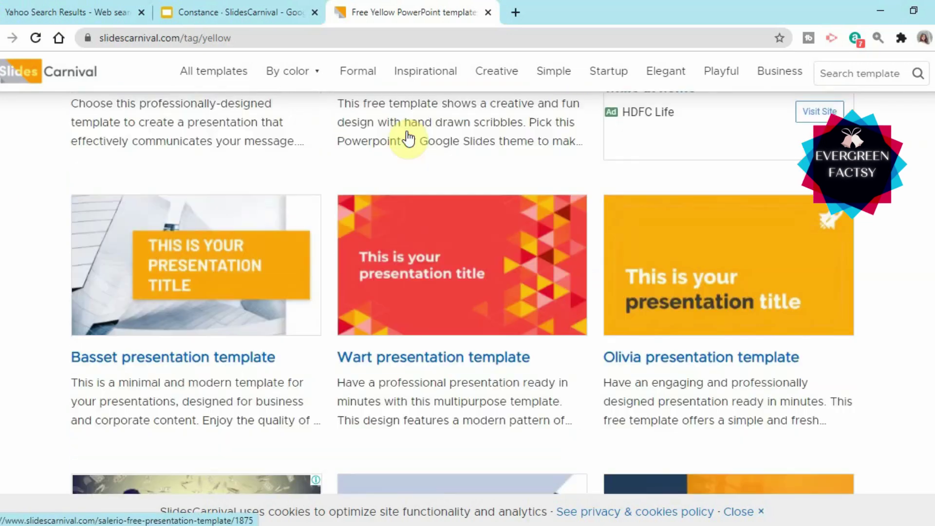
scroll(408, 138, "up", 7)
scroll(408, 139, "up", 10)
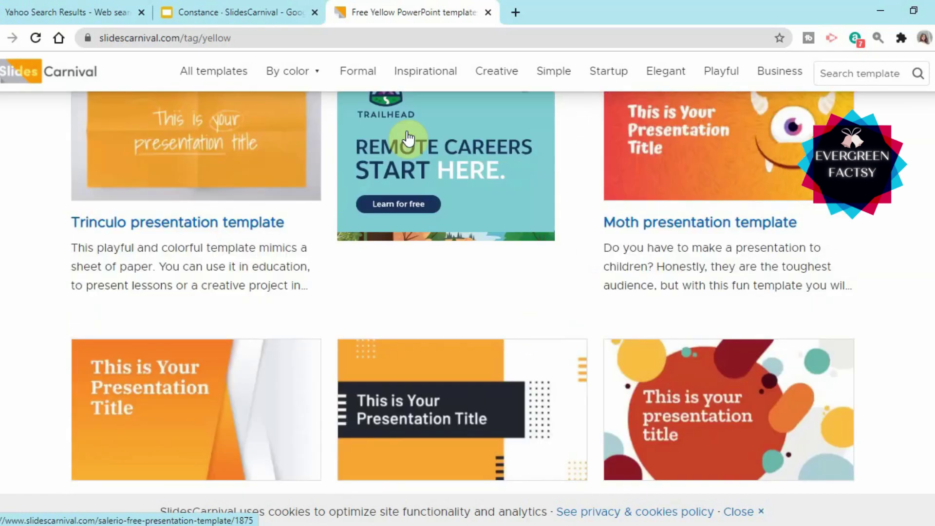
scroll(409, 139, "up", 2)
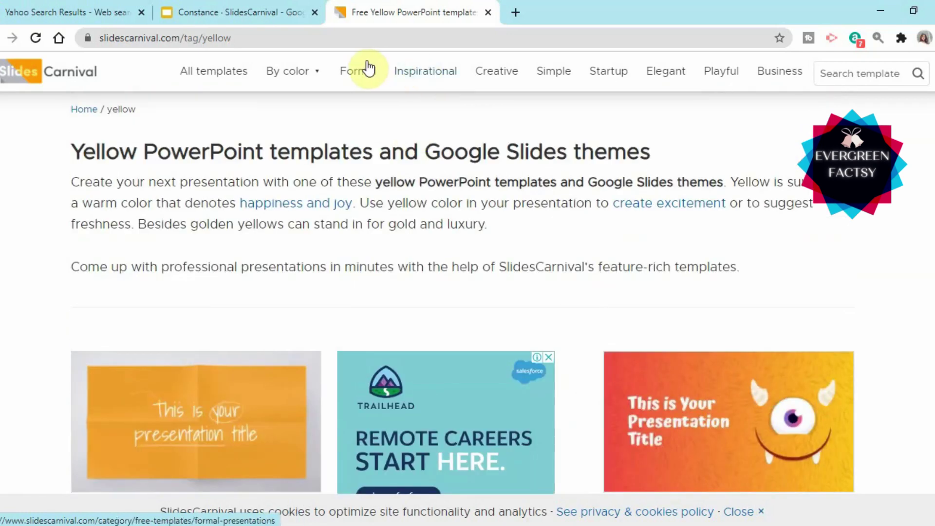
- Open the Inspirational templates category and scan its list
left_click(427, 78)
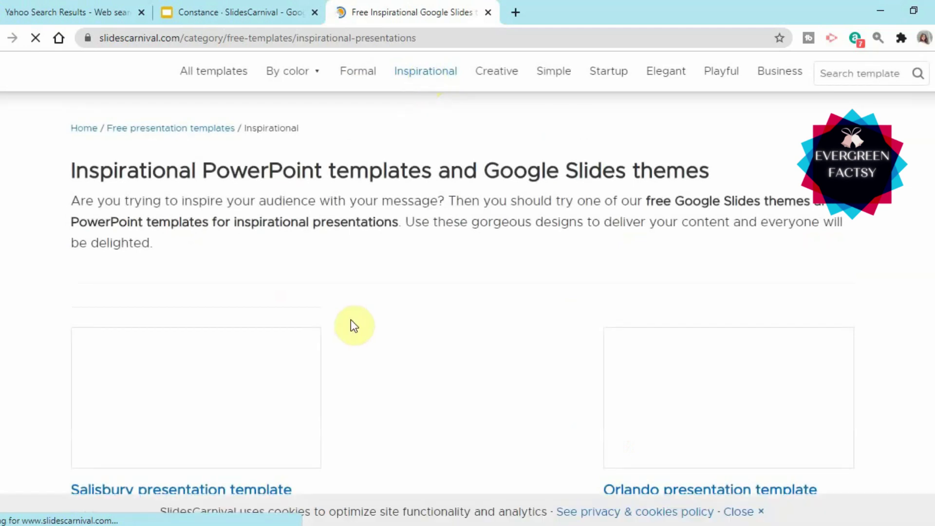
scroll(438, 379, "down", 4)
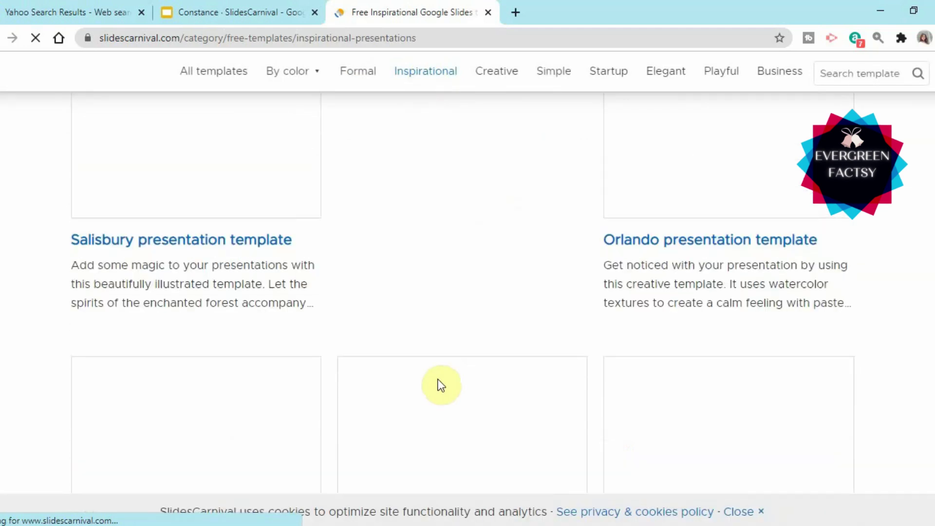
scroll(441, 385, "up", 1)
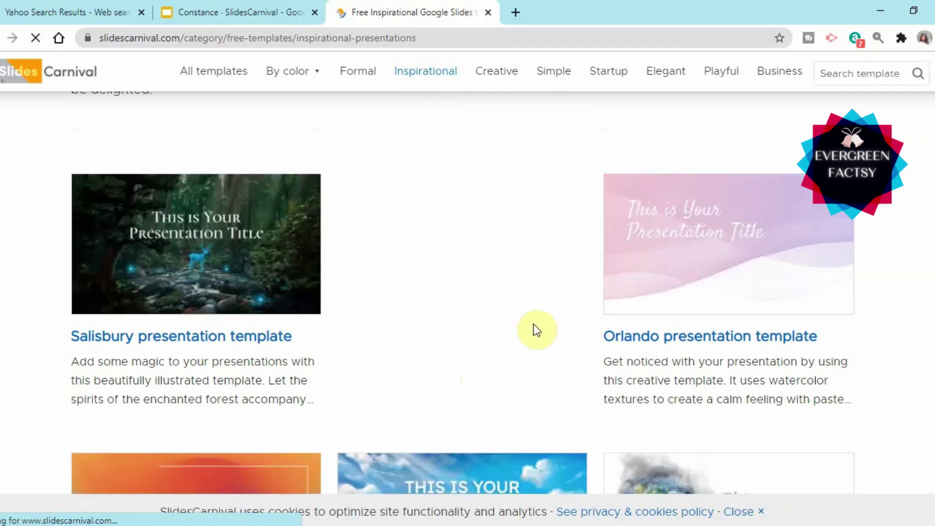
scroll(534, 328, "down", 5)
scroll(536, 325, "up", 5)
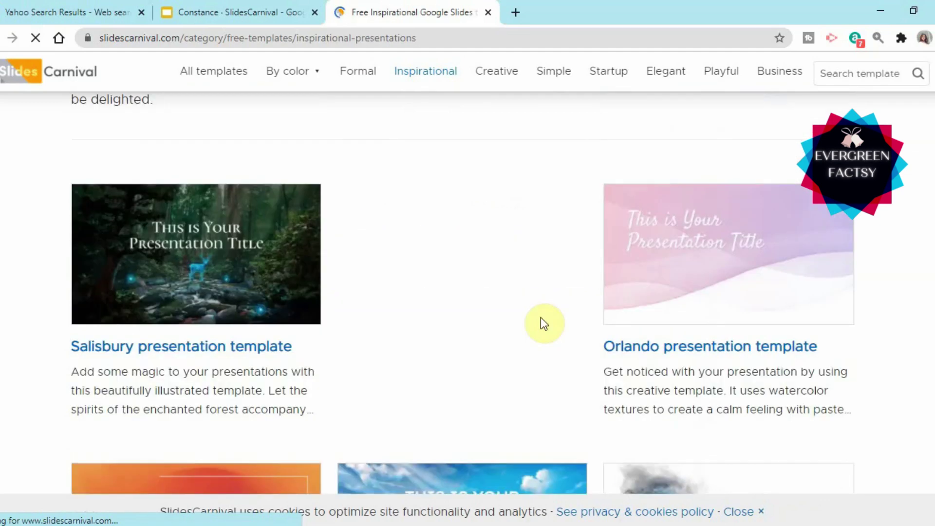
- Scroll down the Inspirational list and open the Constance template's page
left_click(129, 279)
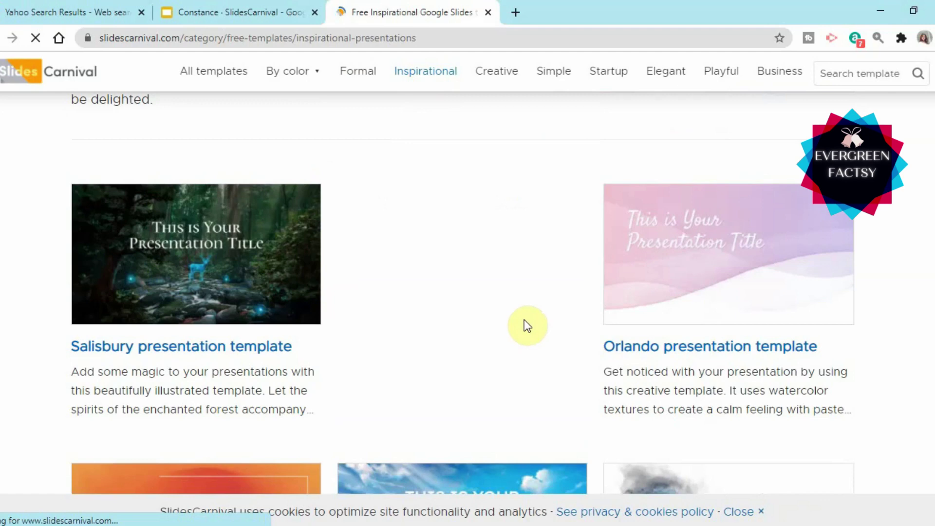
scroll(525, 324, "down", 15)
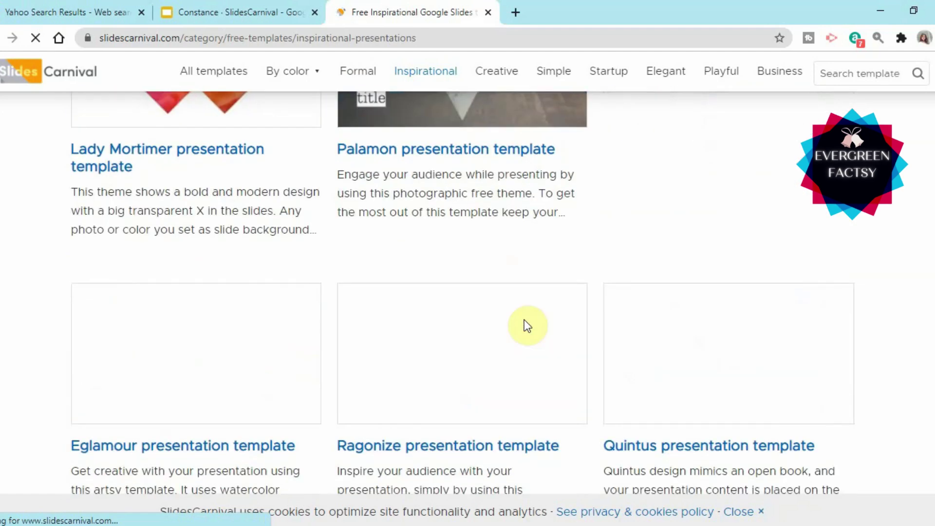
scroll(525, 325, "down", 5)
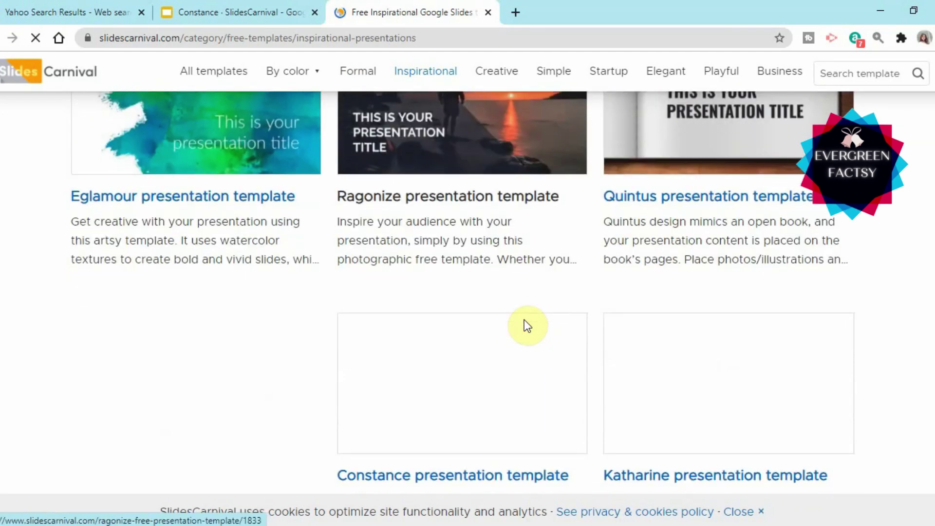
scroll(525, 325, "down", 3)
scroll(480, 287, "down", 1)
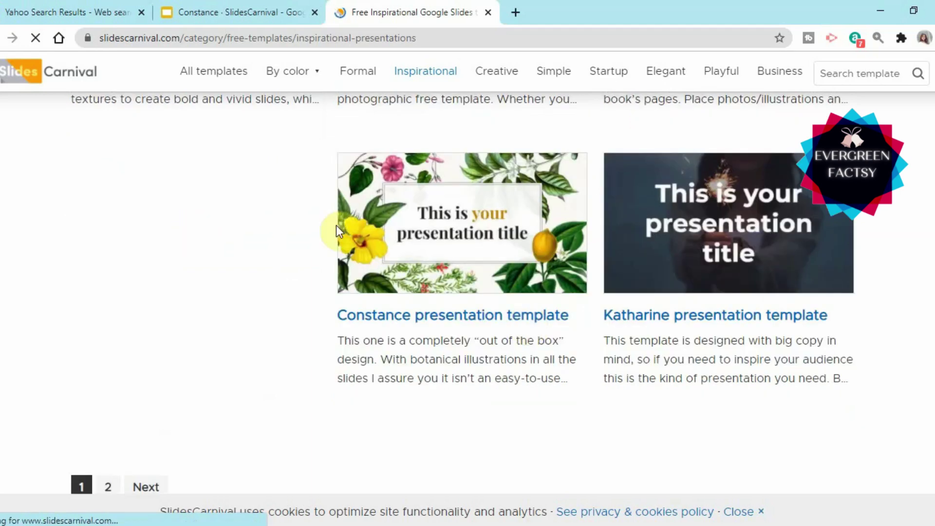
scroll(412, 234, "up", 2)
scroll(419, 332, "down", 1)
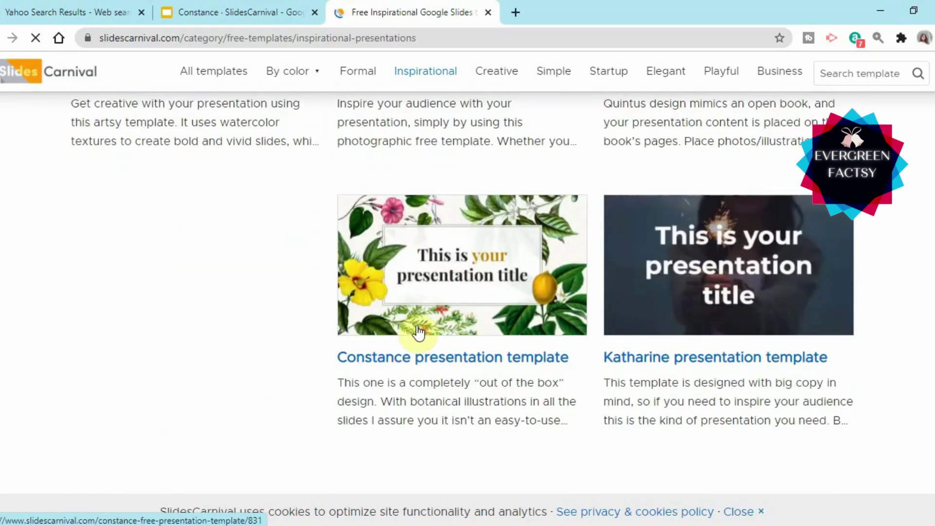
left_click(451, 292)
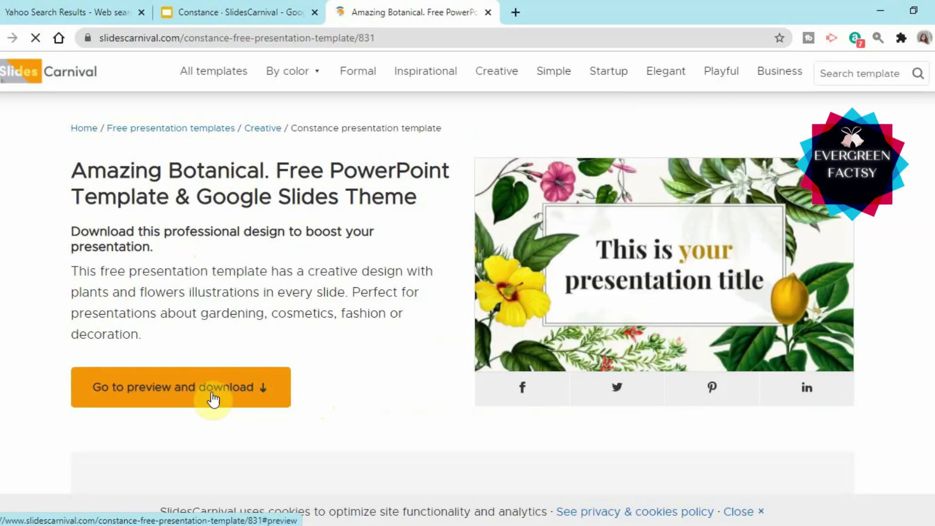
- Preview the Constance sample slides, stepping through Hello, Transition headline and quotation slides
left_click(212, 389)
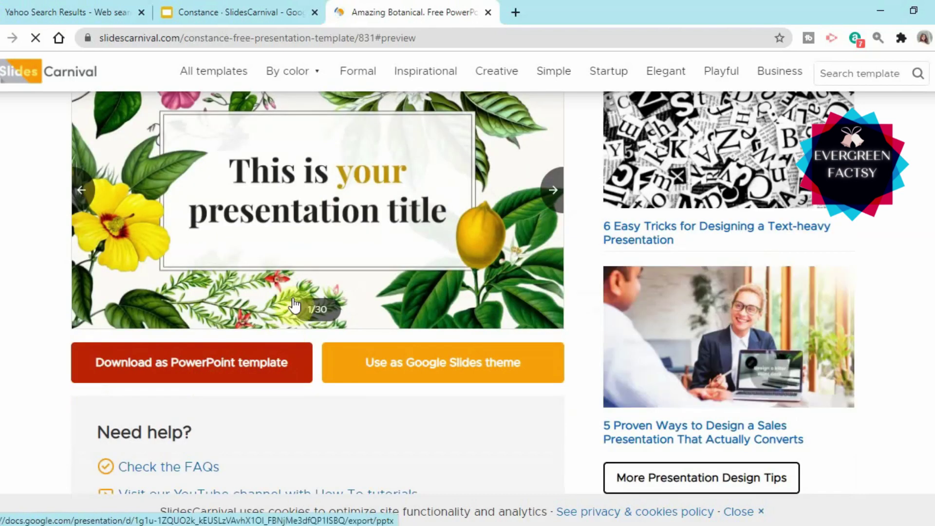
scroll(294, 297, "up", 1)
scroll(293, 297, "up", 1)
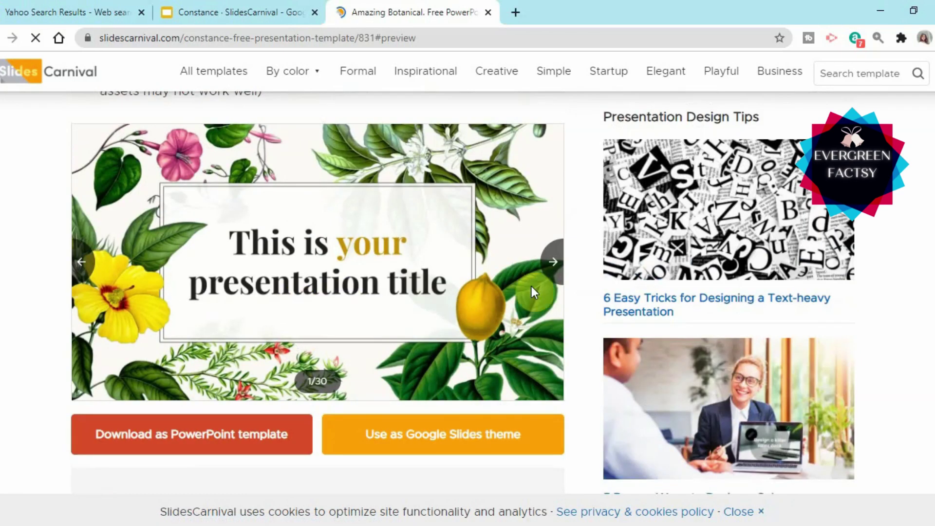
left_click(554, 266)
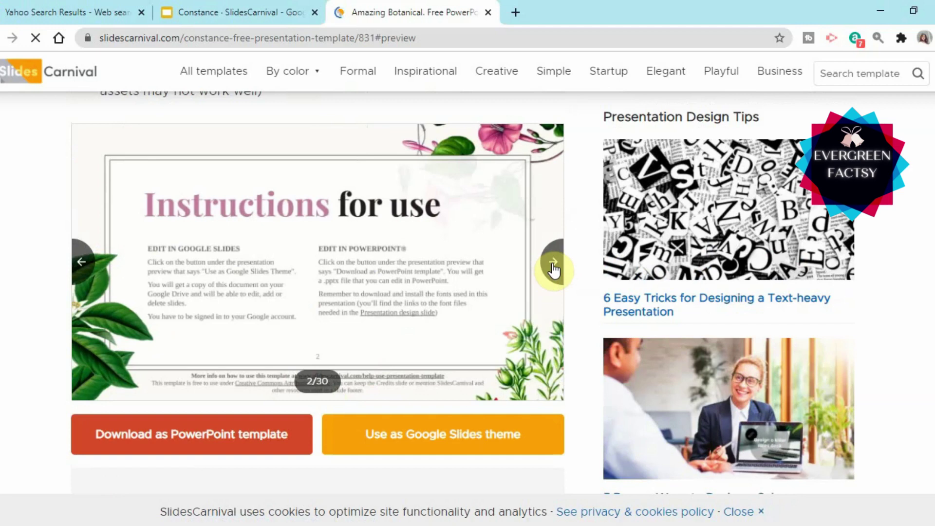
left_click(554, 268)
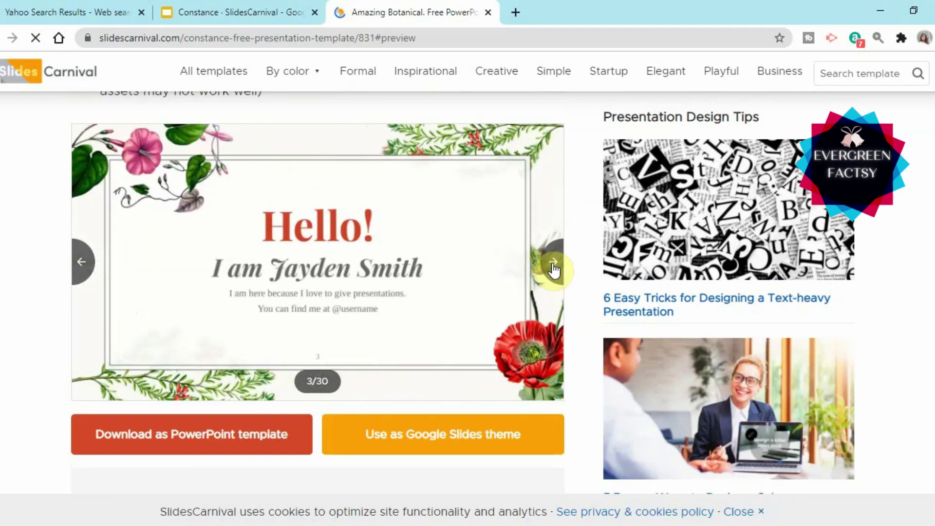
left_click(554, 268)
left_click(553, 268)
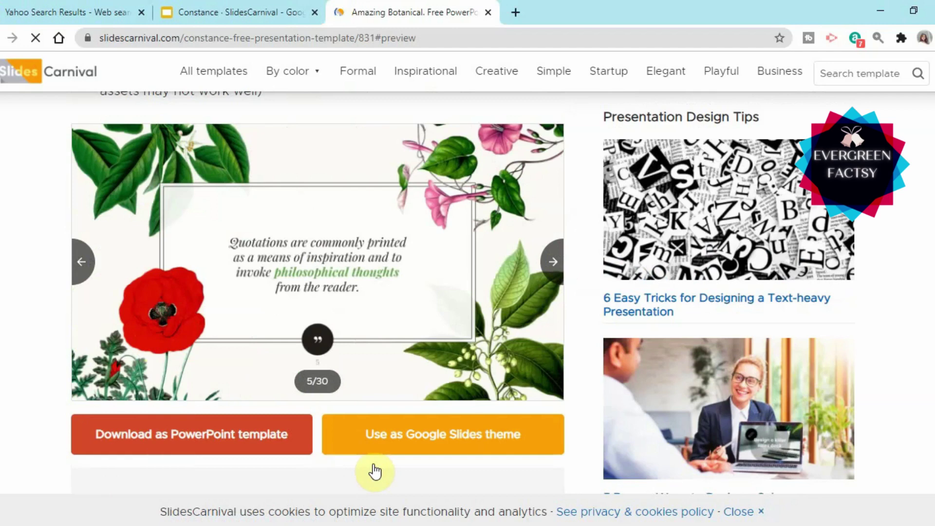
scroll(282, 391, "down", 3)
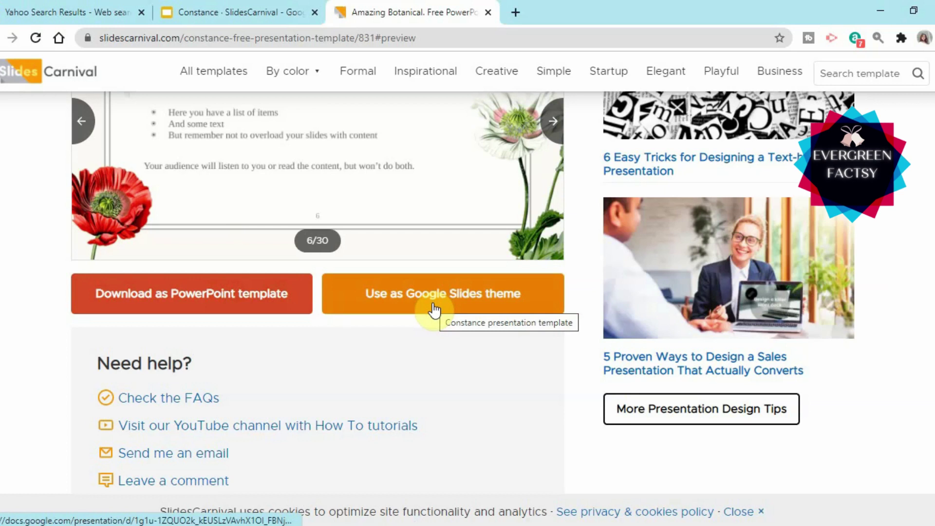
- Open Constance as a Google Slides theme in a new tab
left_click(434, 310)
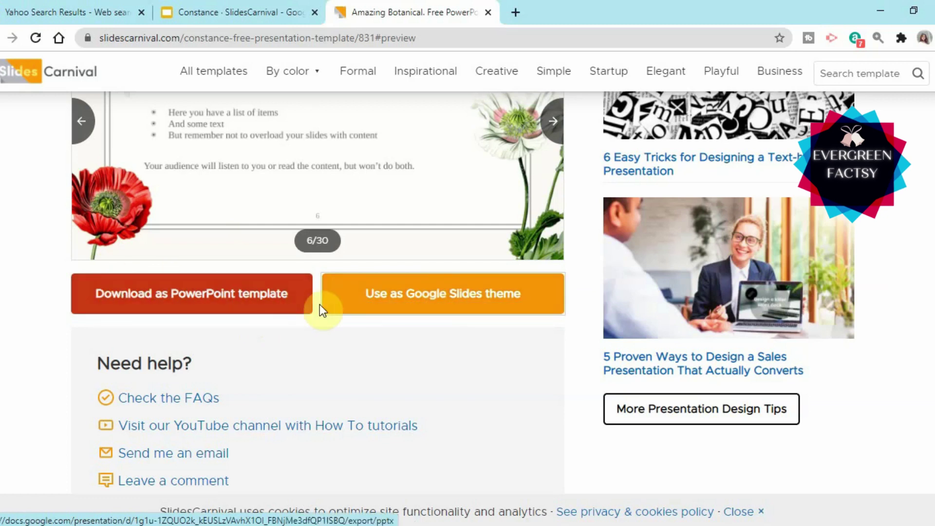
left_click(204, 294)
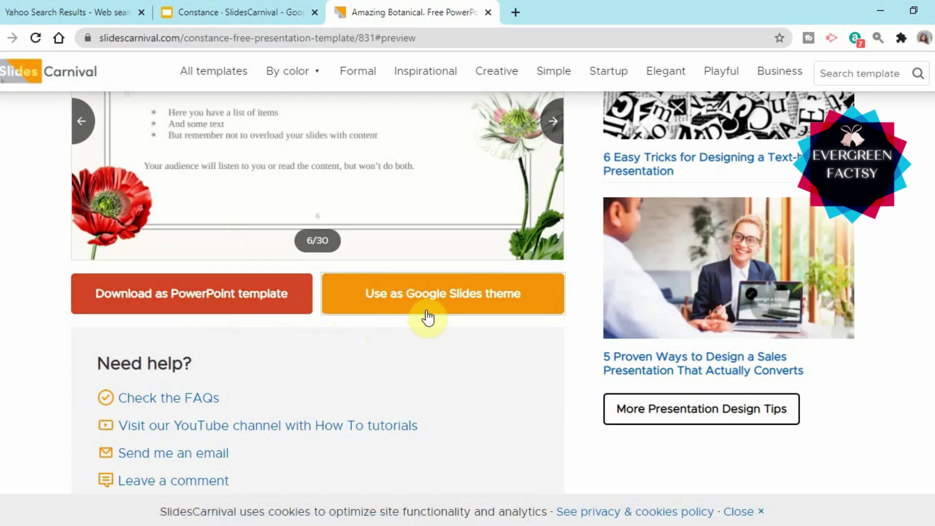
left_click(453, 304)
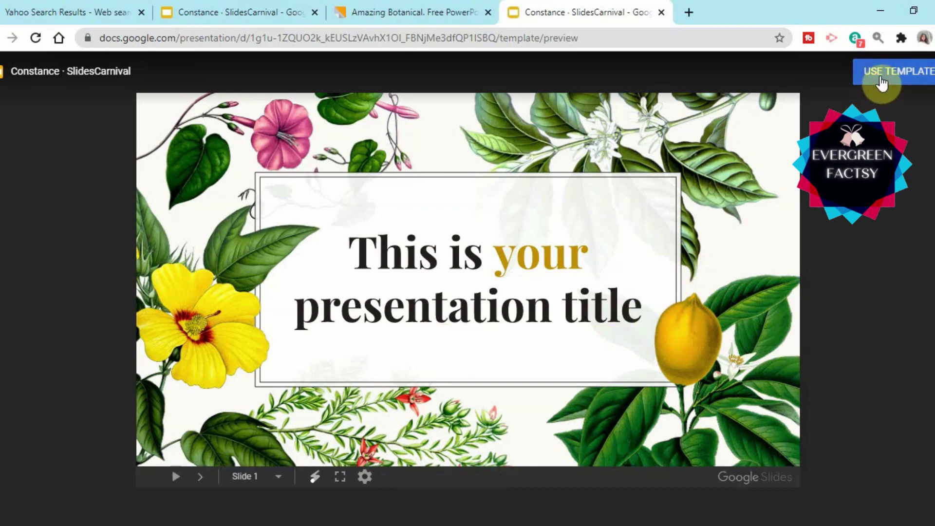
- Make an editable copy of Constance with Use Template and select the slide 1 title box
left_click(873, 73)
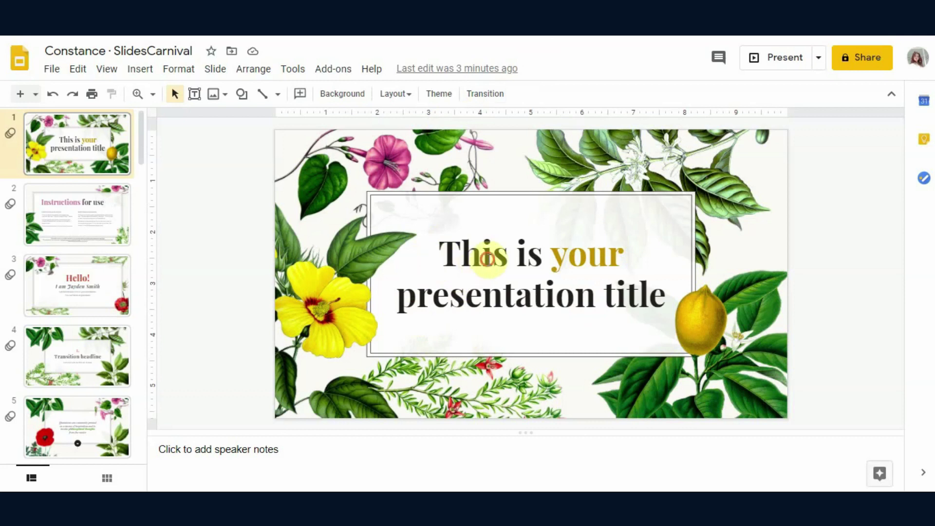
left_click(487, 257)
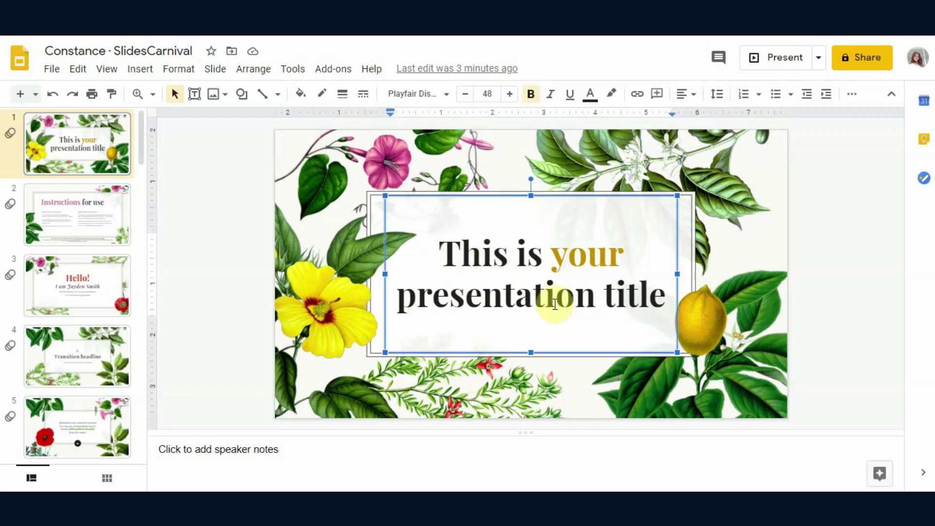
- Replace the slide 1 placeholder title with FLOWER
left_click(672, 299)
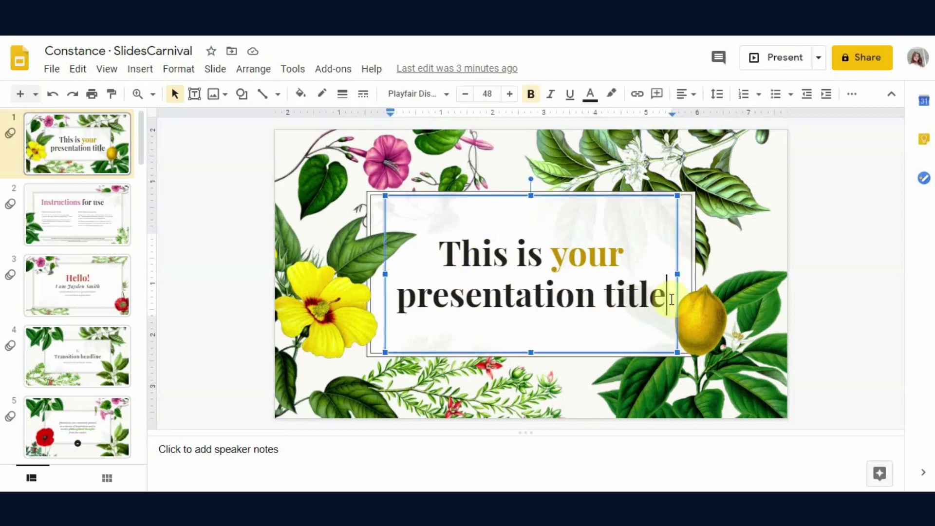
key("BackSpace")
key("BackSpace")
key("BackSpace")
key("BackSpace")
key("BackSpace")
key("BackSpace")
key("BackSpace")
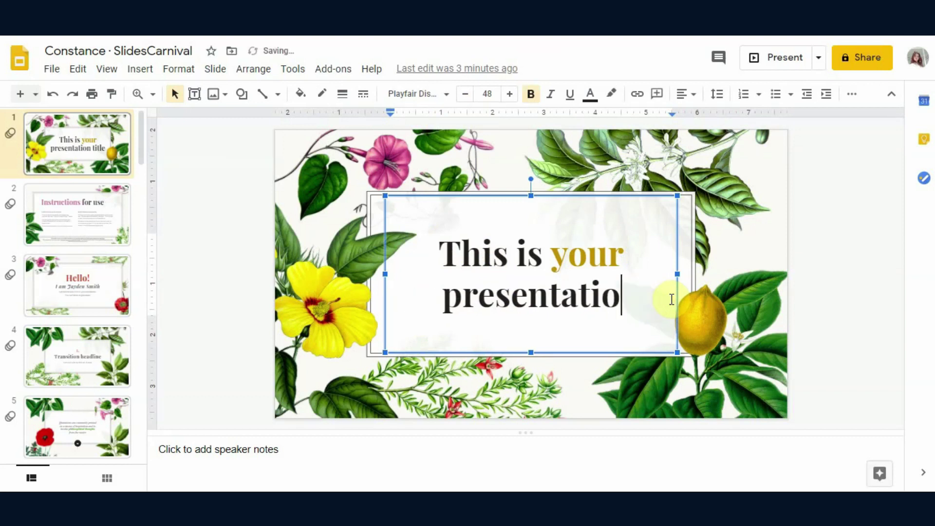
key("BackSpace")
key("BackSpace")
key("BackSpace")
key("BackSpace")
key("BackSpace")
key("BackSpace")
key("BackSpace")
key("BackSpace")
key("BackSpace")
key("BackSpace")
key("BackSpace")
key("BackSpace")
key("BackSpace")
key("BackSpace")
key("BackSpace")
key("BackSpace")
key("BackSpace")
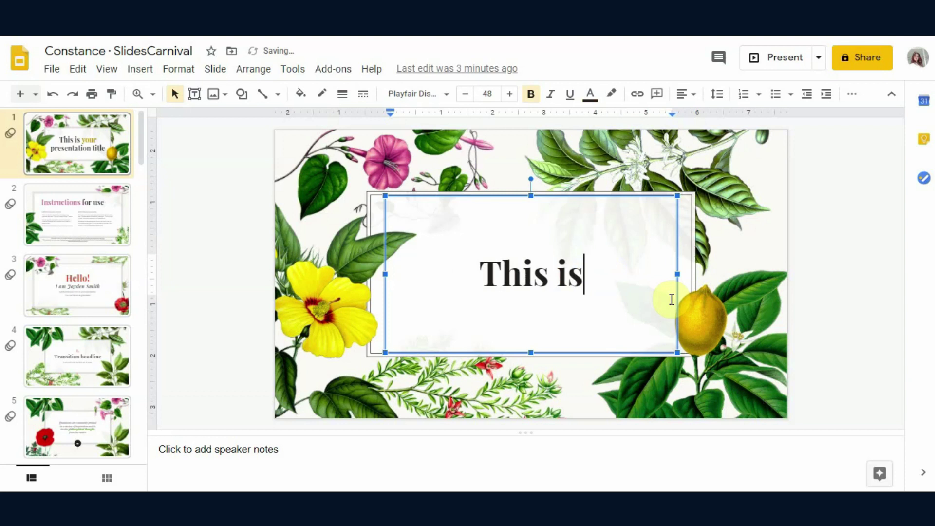
key("BackSpace")
key("BackSpace")
key("BackSpace")
key("BackSpace")
key("BackSpace")
key("BackSpace")
key("BackSpace")
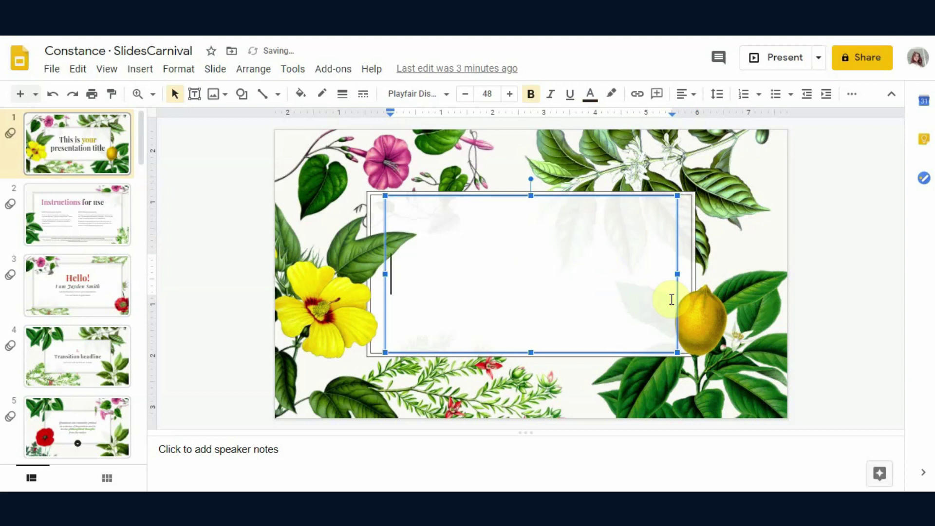
type("F")
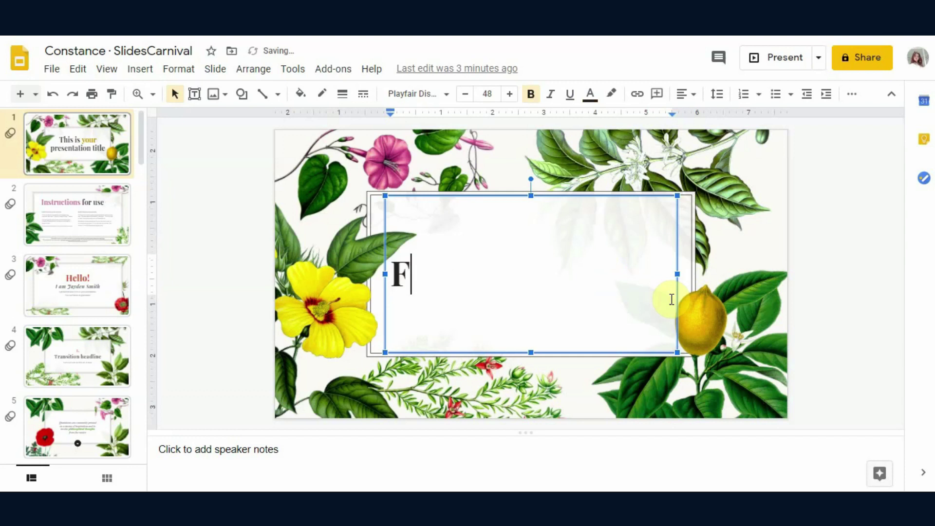
type("LOWER")
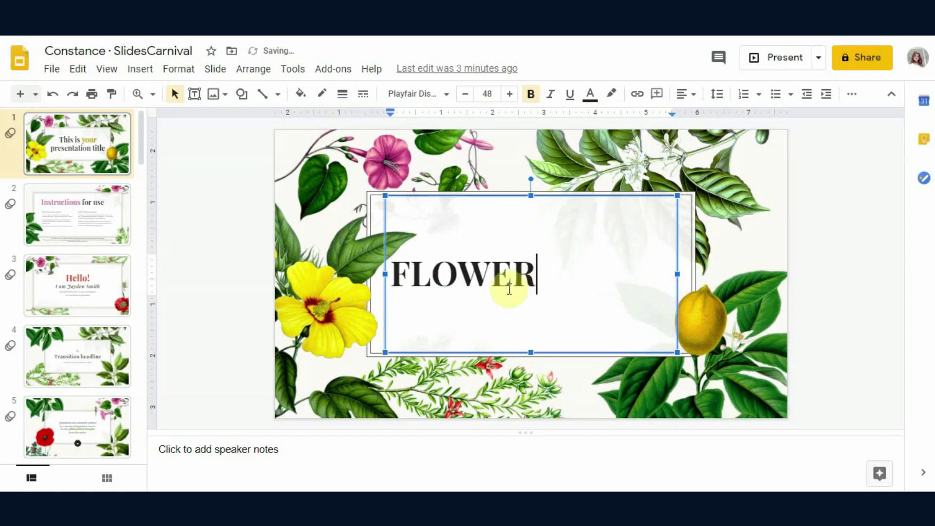
- Centre and bold the FLOWER title, then go to the Hello slide
left_click(397, 266)
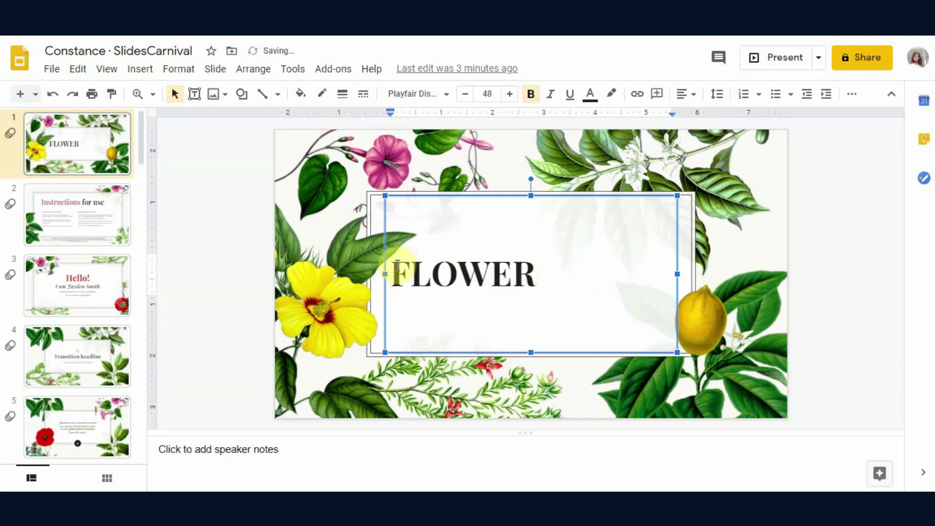
key("Tab")
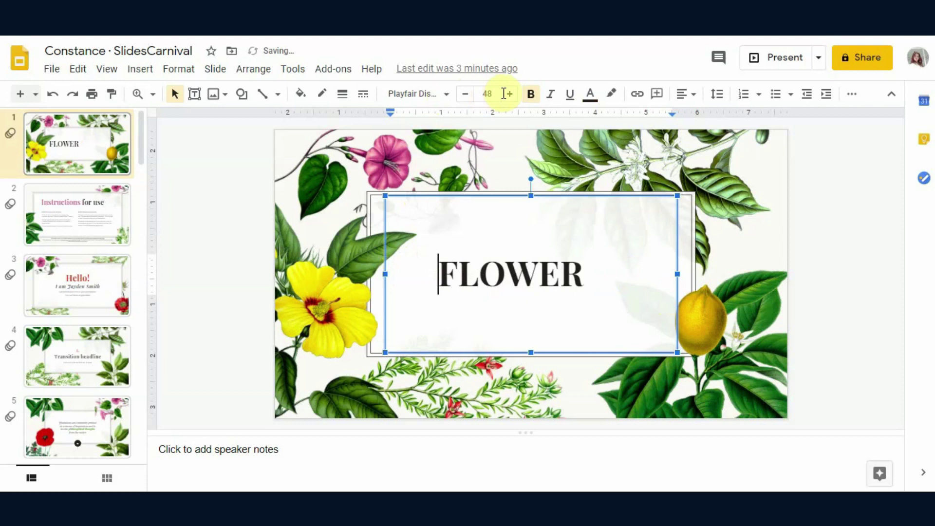
left_click(531, 94)
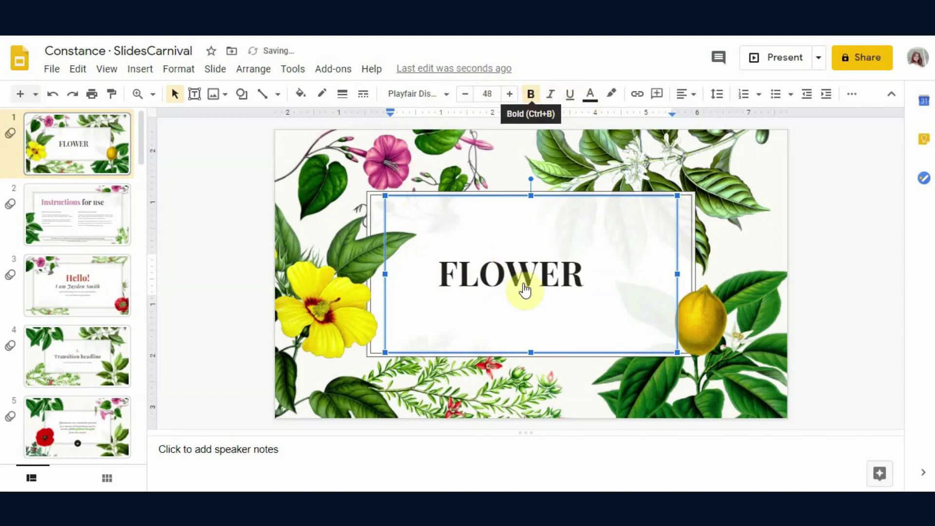
left_click(436, 274)
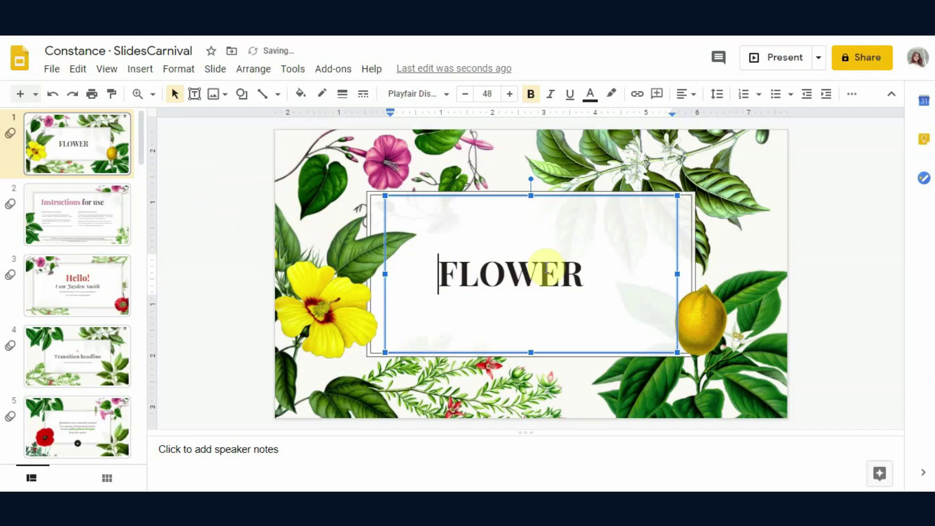
left_click(88, 278)
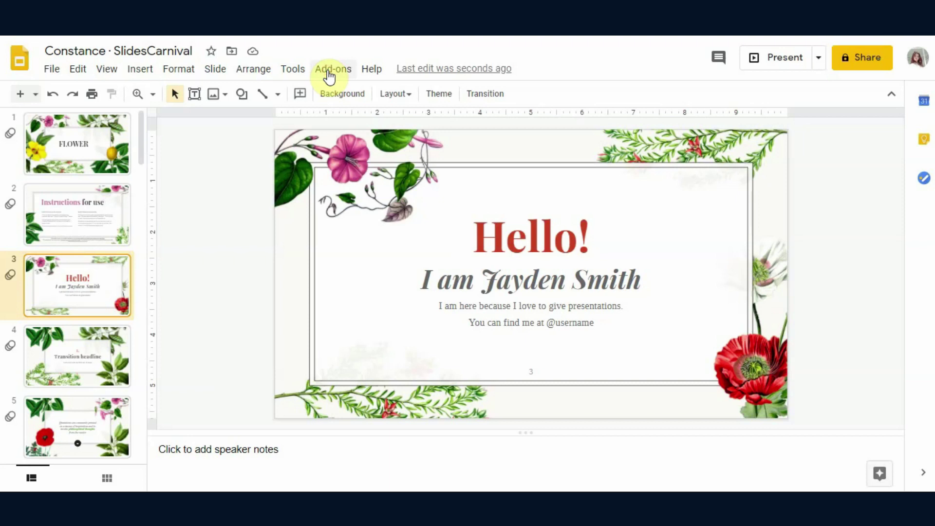
- Open Add-ons > Get add-ons to browse the Works with Slides marketplace
left_click(330, 76)
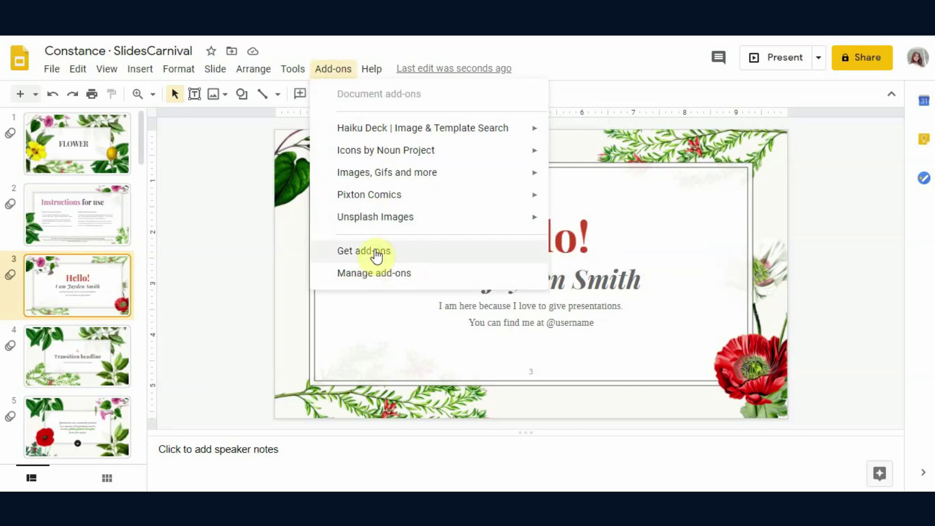
left_click(376, 255)
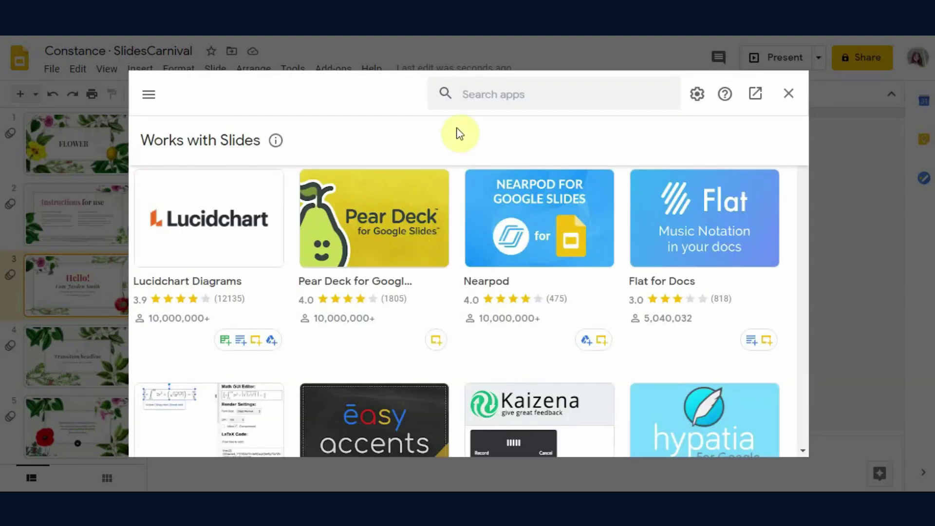
- Search the add-on store for COMIC, then GIFS, then images
left_click(479, 95)
left_click(479, 95)
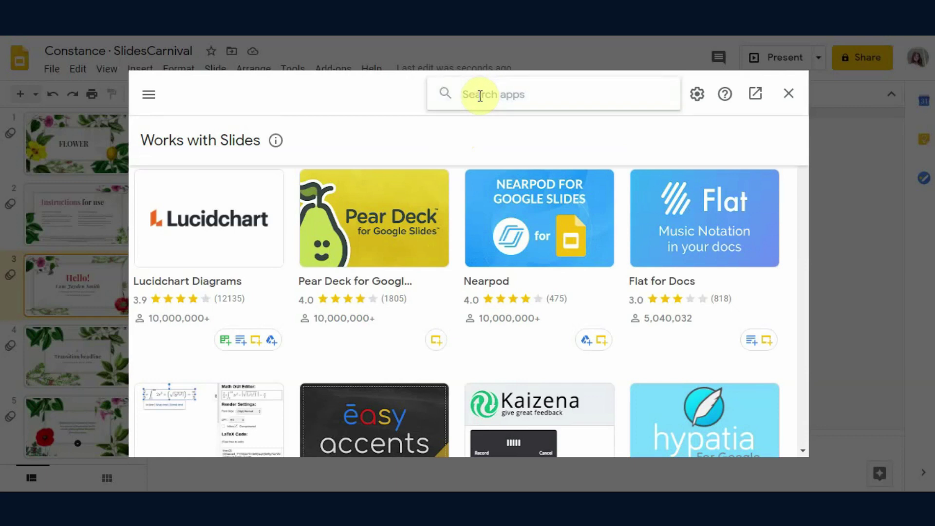
type("C")
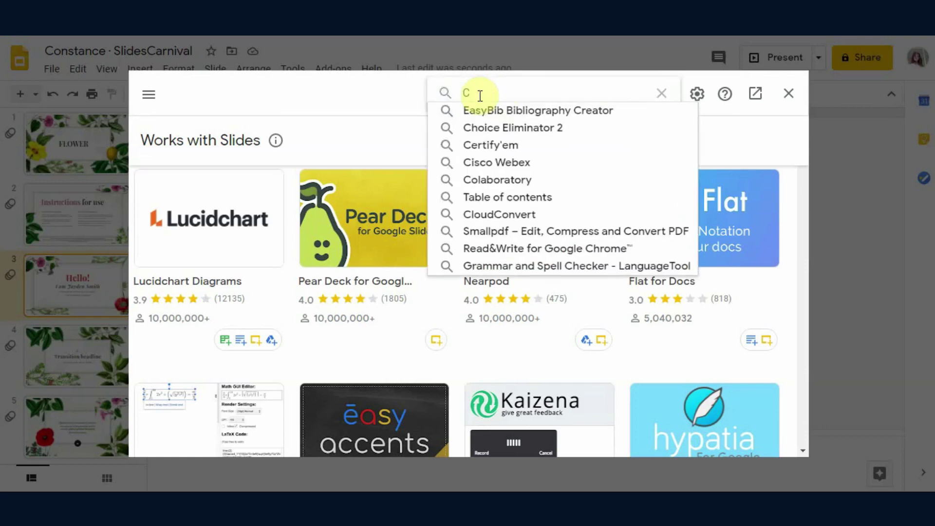
type("OMIC")
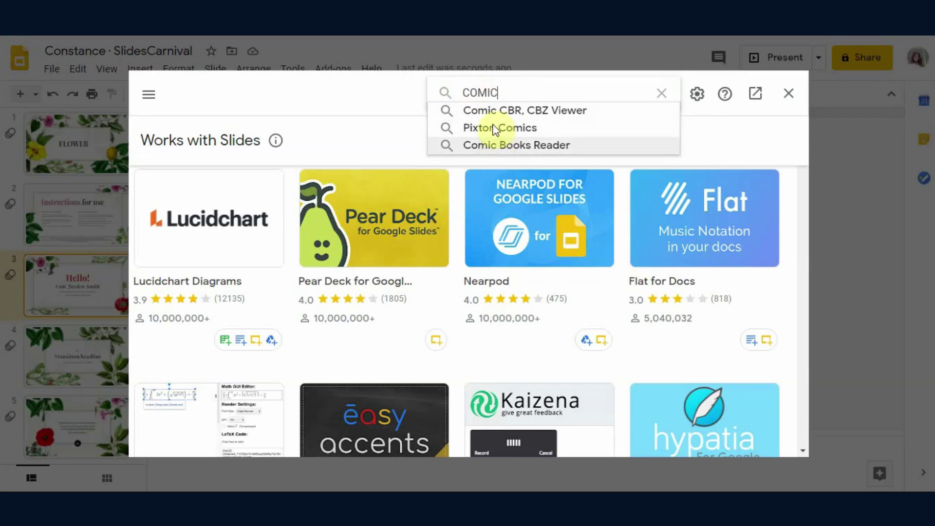
key("BackSpace")
key("BackSpace")
key("BackSpace")
key("BackSpace")
key("BackSpace")
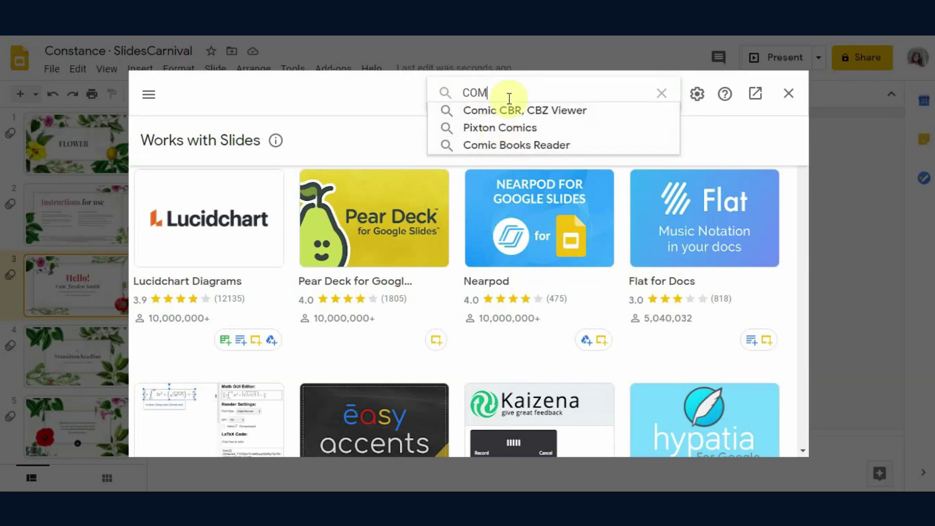
type("G")
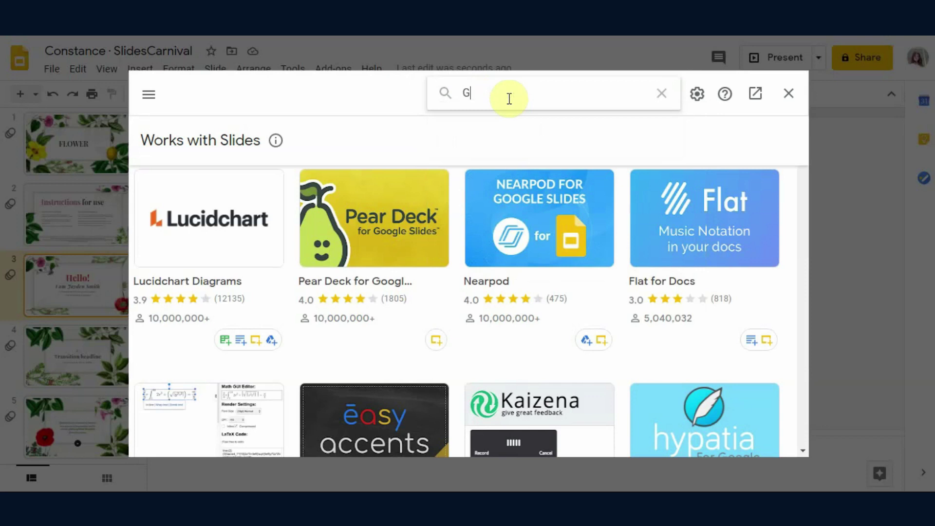
type("IFS")
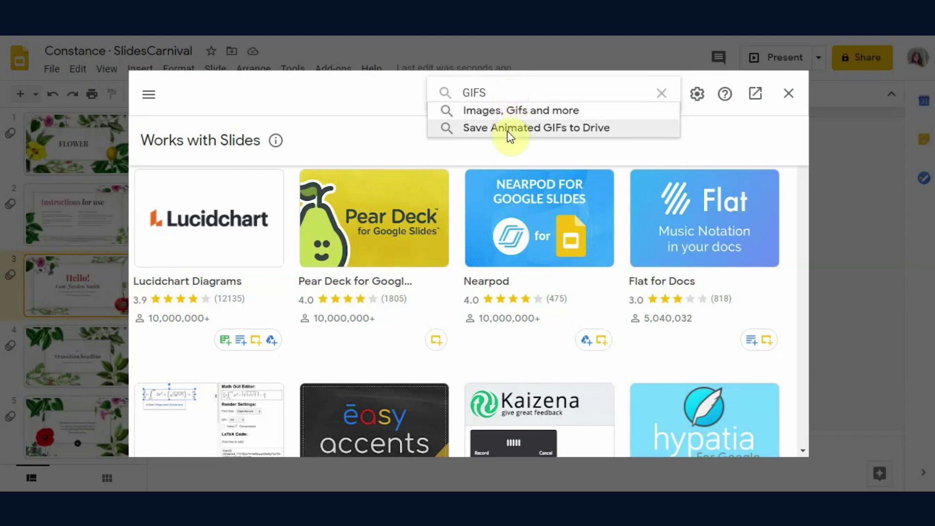
key("BackSpace")
key("BackSpace")
key("BackSpace")
key("BackSpace")
type("images")
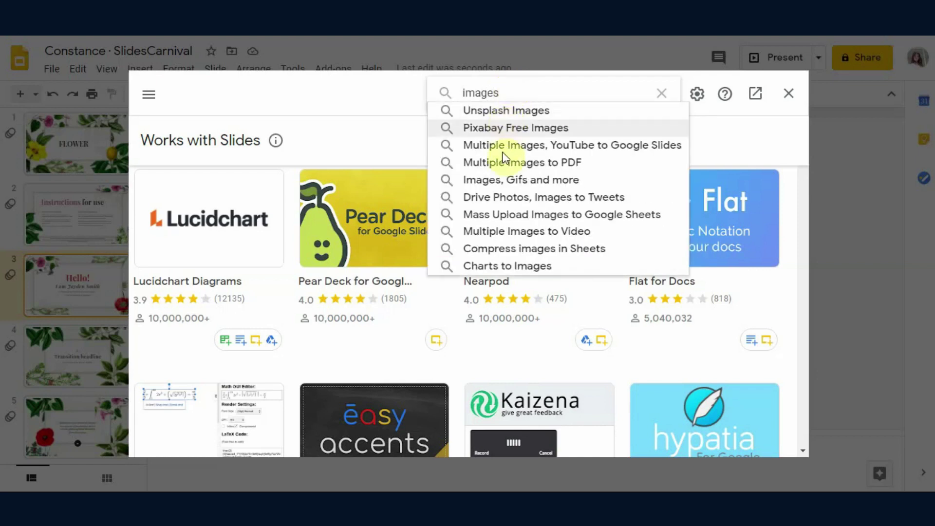
- Confirm the Unsplash Images add-on is installed, then close the add-on store
left_click(509, 111)
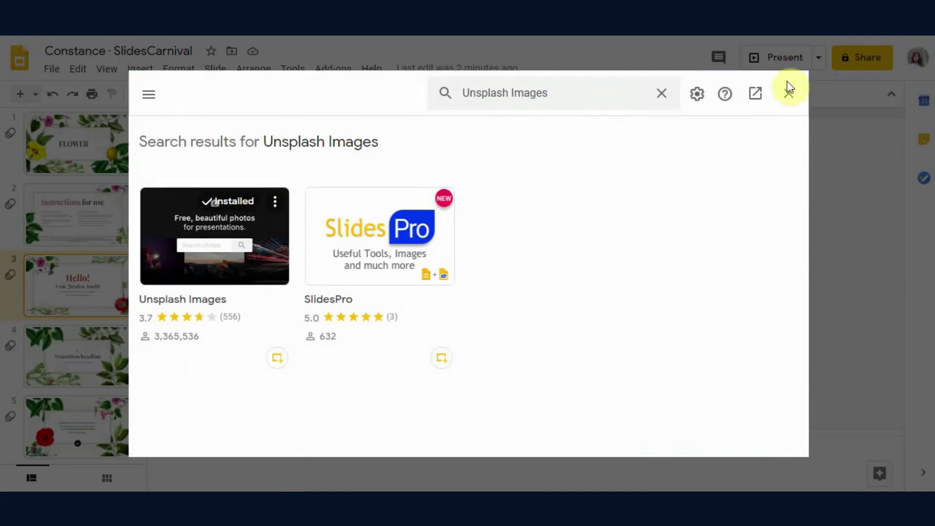
left_click(788, 95)
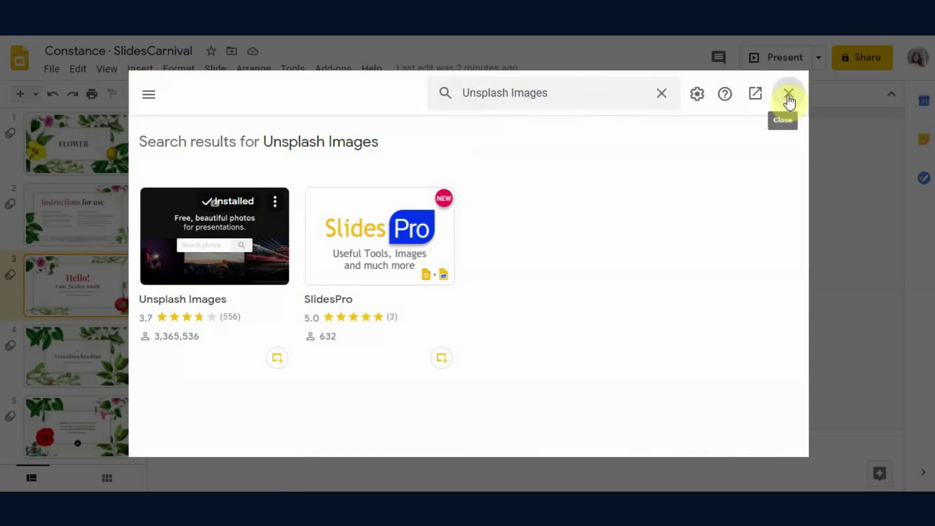
left_click(789, 96)
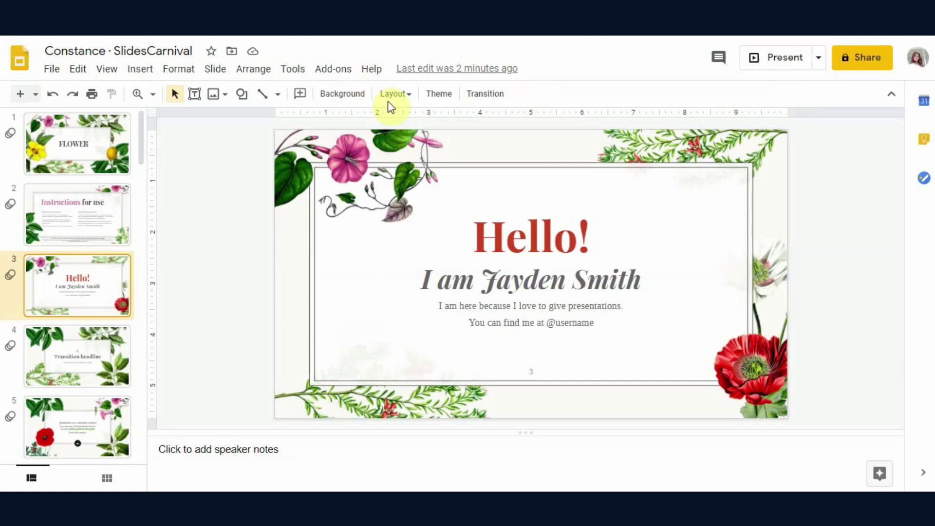
- Launch Pixton Comics from the Add-ons menu and click Get Started in its sidebar
left_click(331, 77)
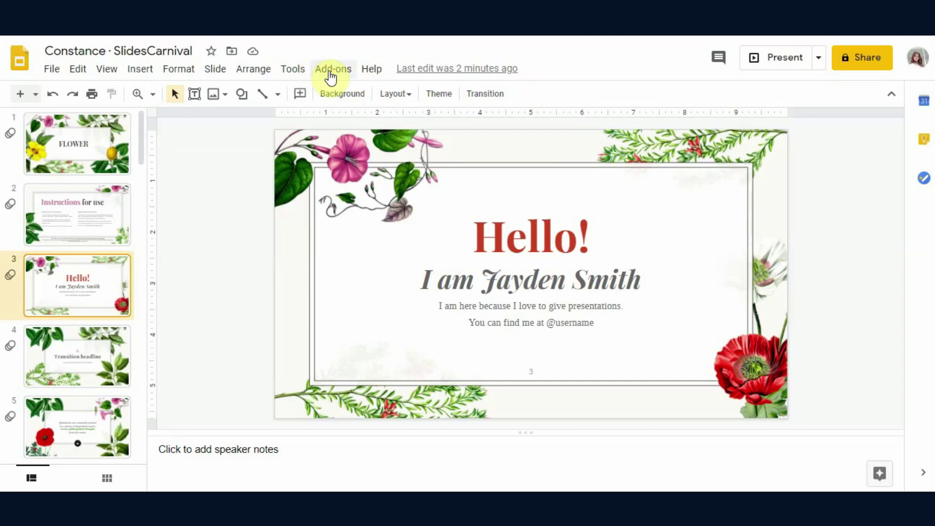
left_click(331, 73)
mouse_move(354, 197)
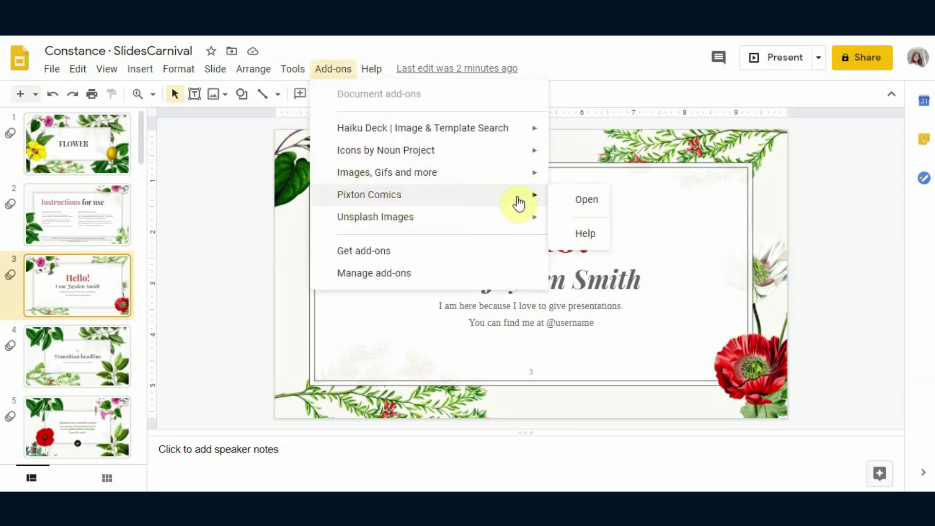
left_click(579, 201)
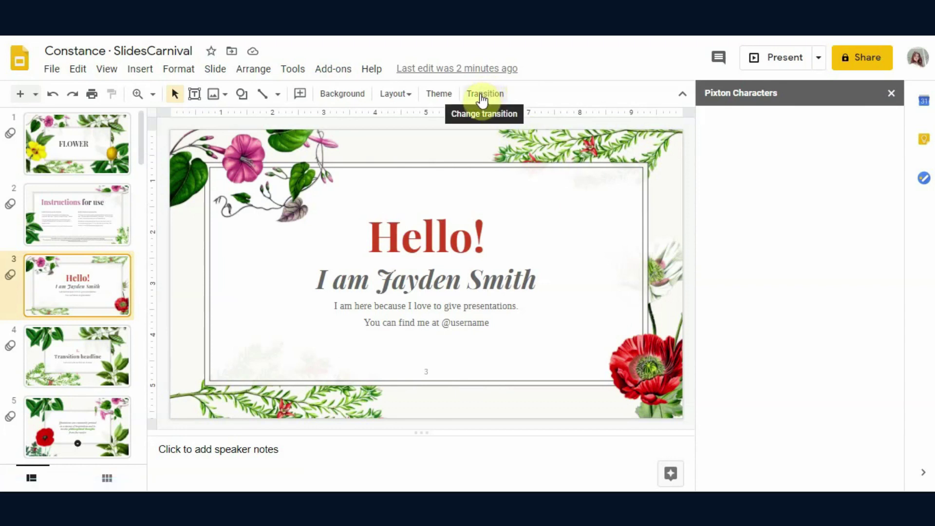
left_click(794, 328)
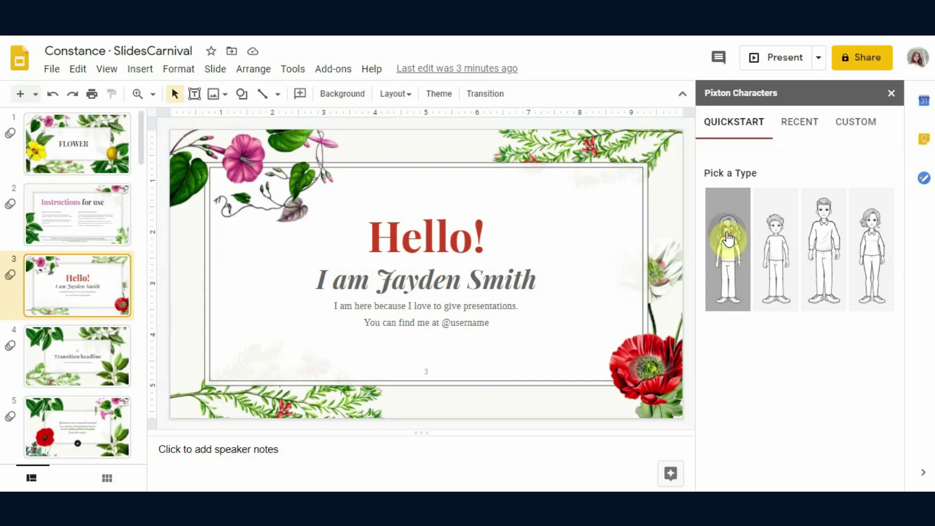
- Build a Pixton girl with orange hair, the first hairstyle and a purple jacket outfit
left_click(726, 233)
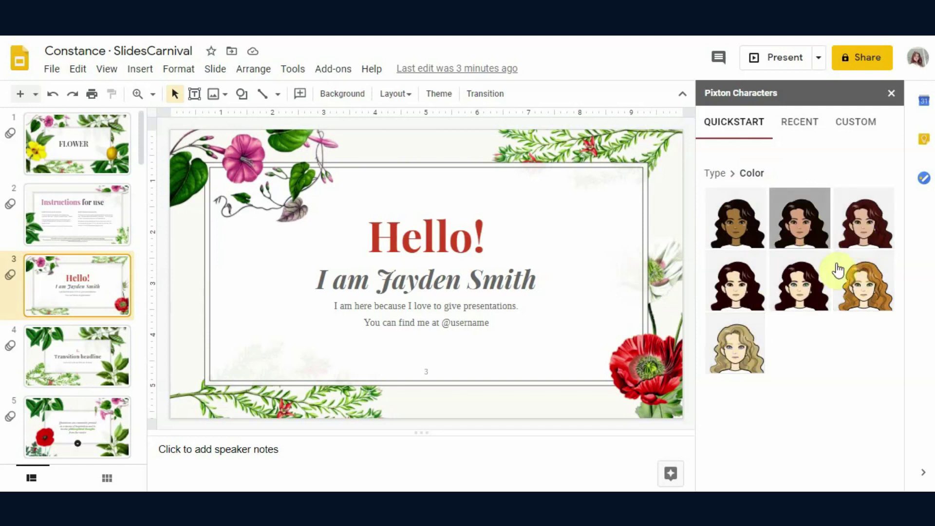
left_click(865, 294)
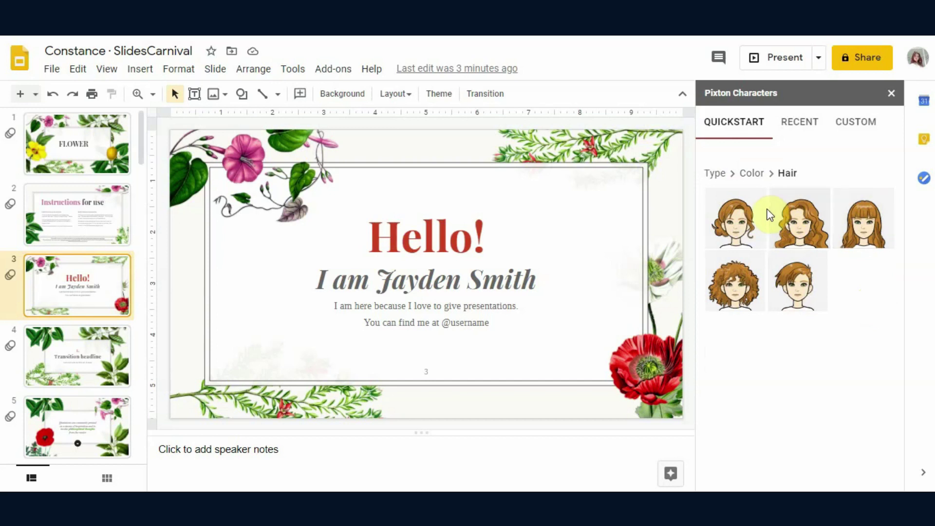
left_click(753, 235)
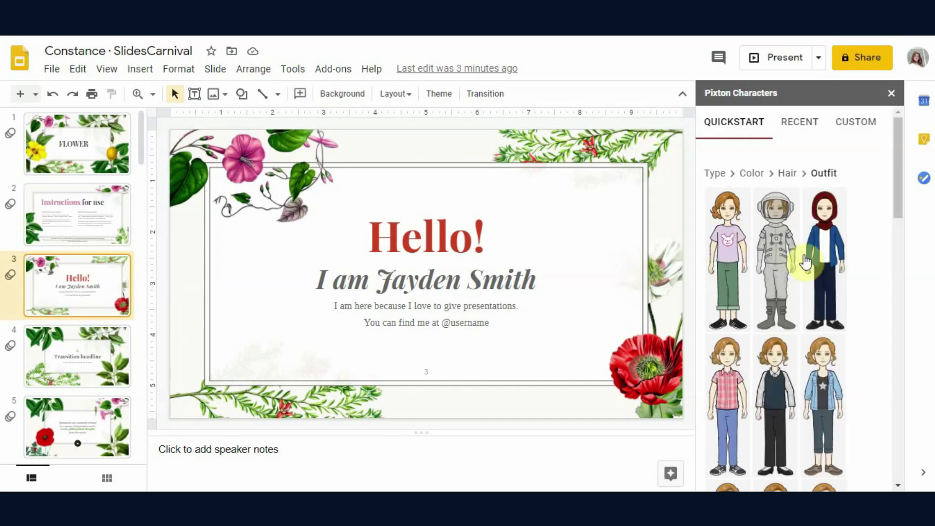
scroll(828, 413, "down", 5)
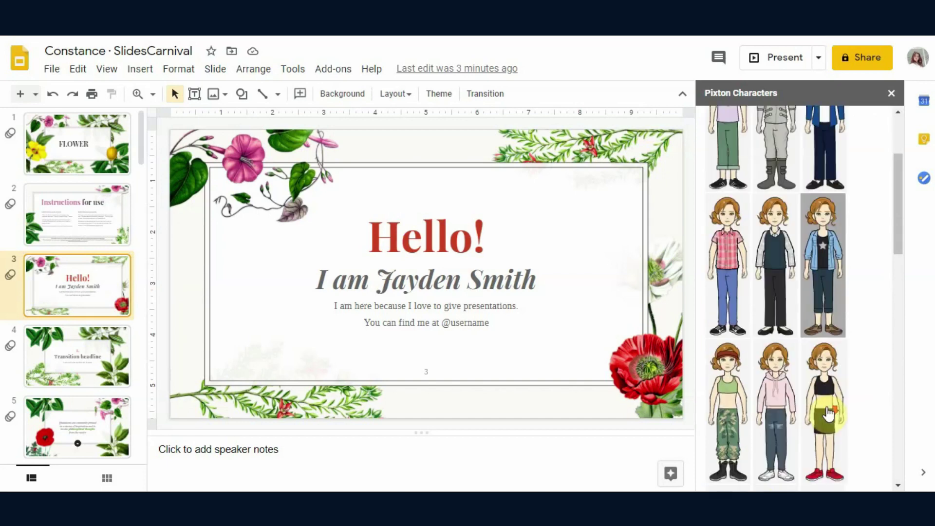
scroll(828, 413, "down", 3)
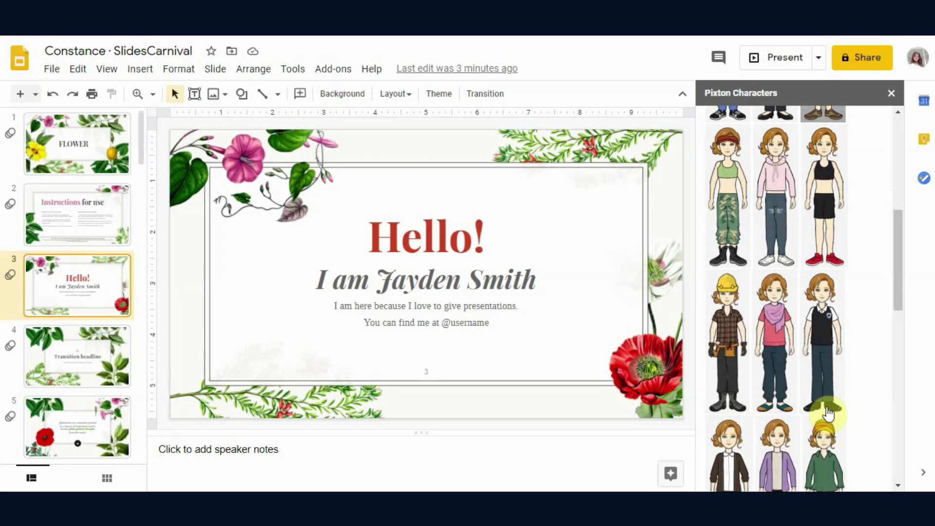
scroll(822, 336, "up", 4)
scroll(821, 336, "down", 10)
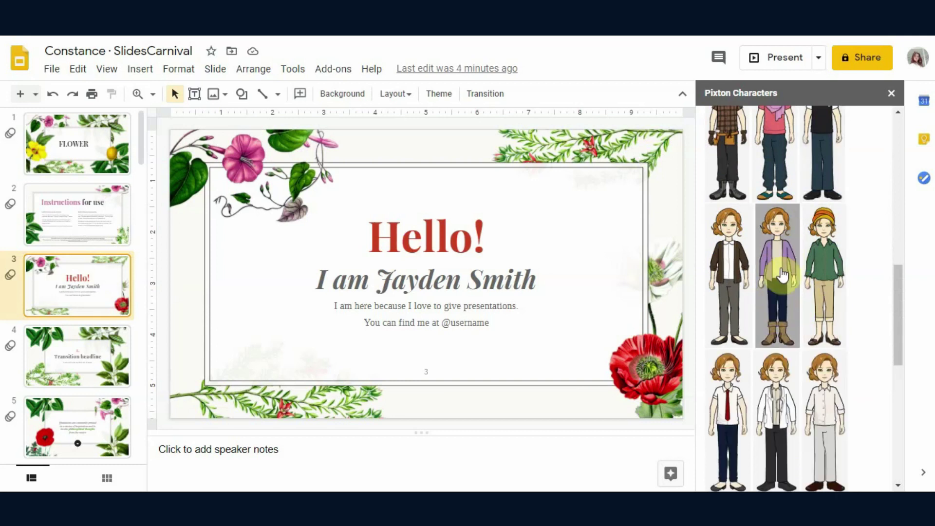
left_click(778, 304)
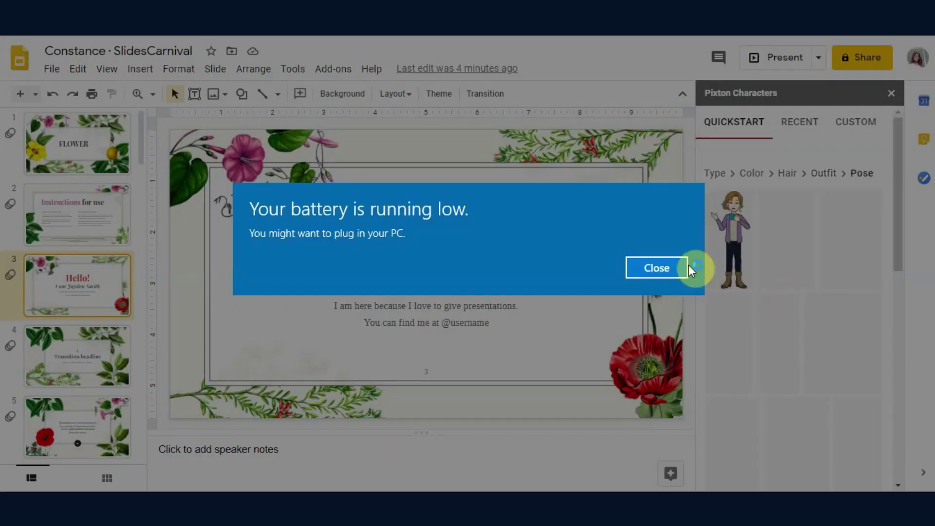
- Dismiss the low-battery notice and choose the walking pose with a raised hand
left_click(668, 272)
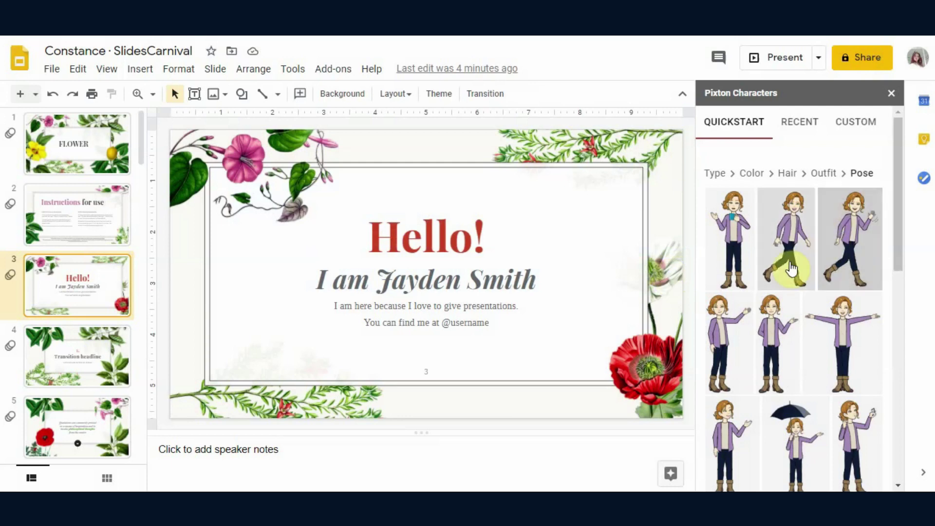
scroll(787, 330, "down", 2)
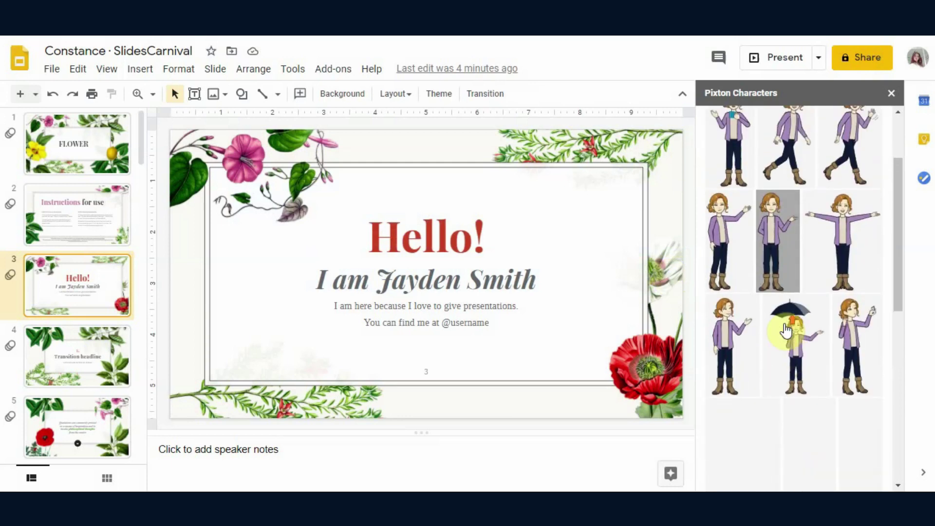
scroll(786, 330, "up", 2)
scroll(786, 330, "down", 3)
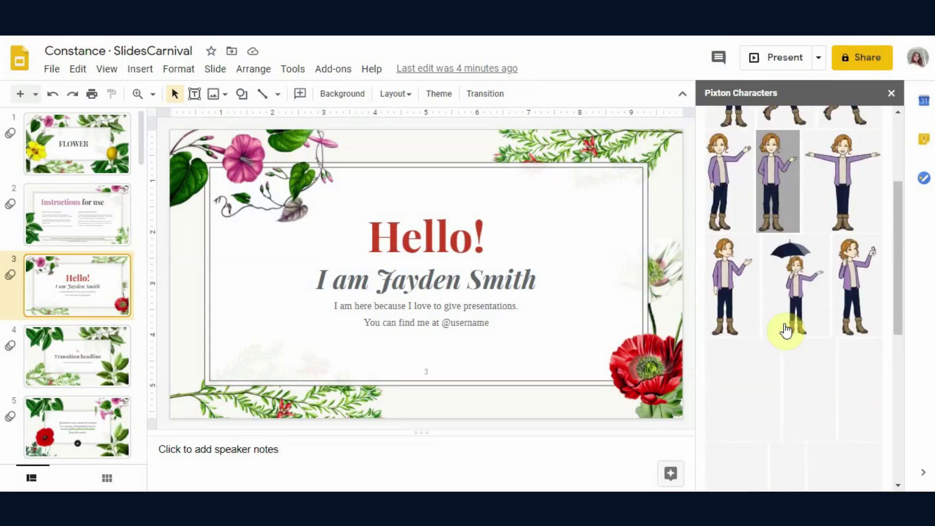
scroll(787, 331, "up", 1)
scroll(787, 331, "up", 3)
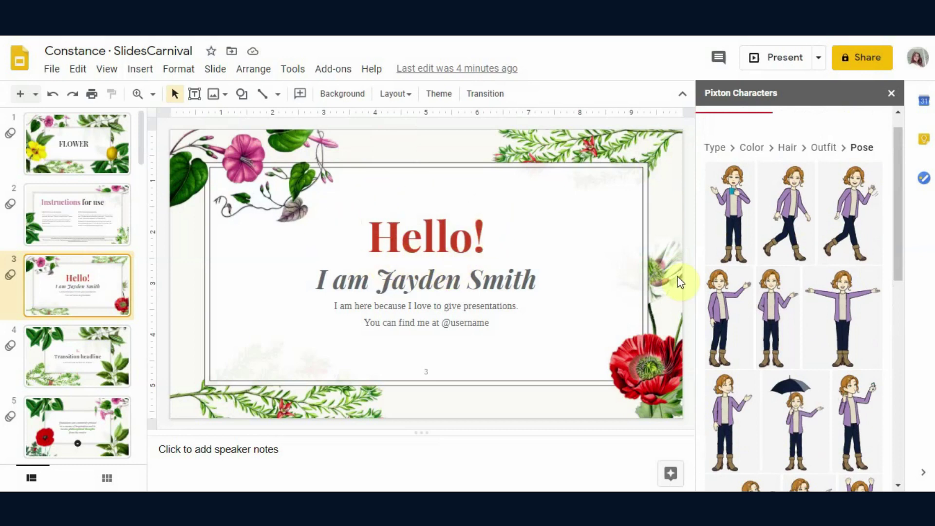
left_click(846, 335)
scroll(846, 335, "down", 2)
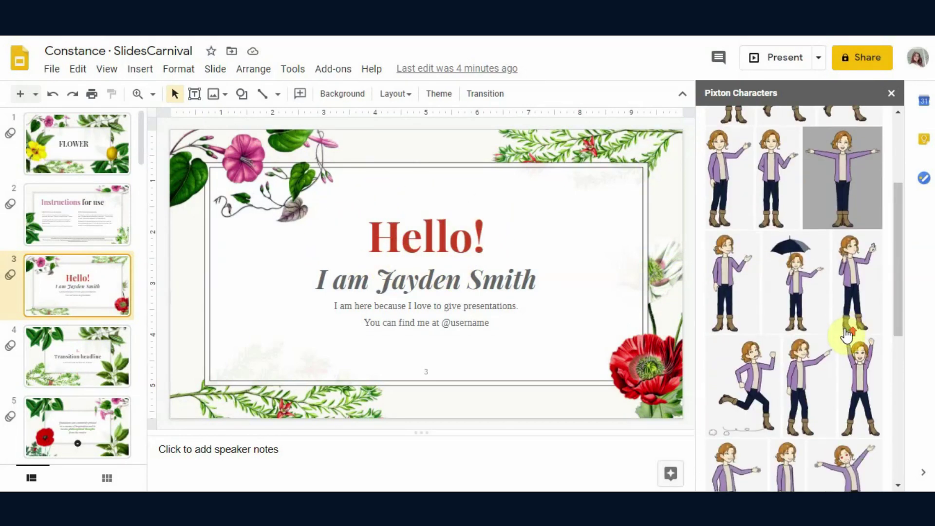
scroll(846, 336, "up", 2)
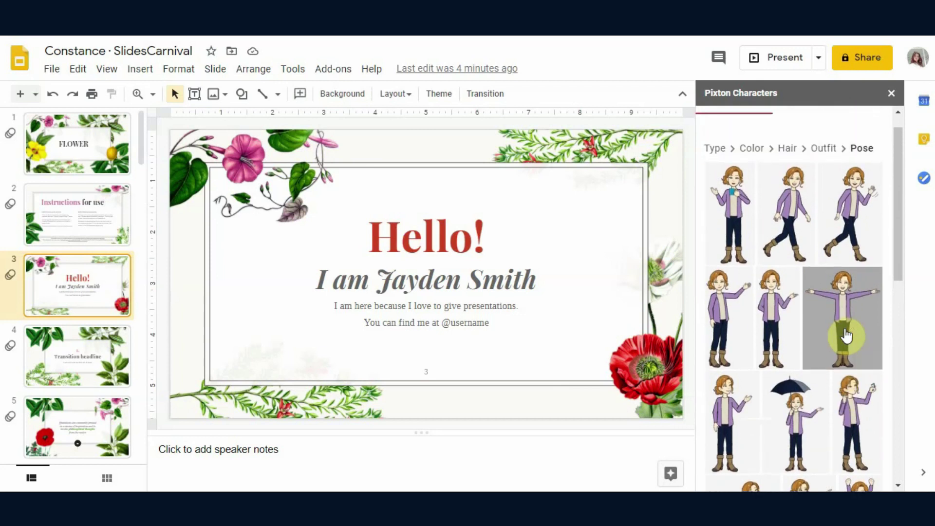
left_click(857, 228)
- Insert the walking character onto the Hello slide and move it to the right side
left_click(857, 228)
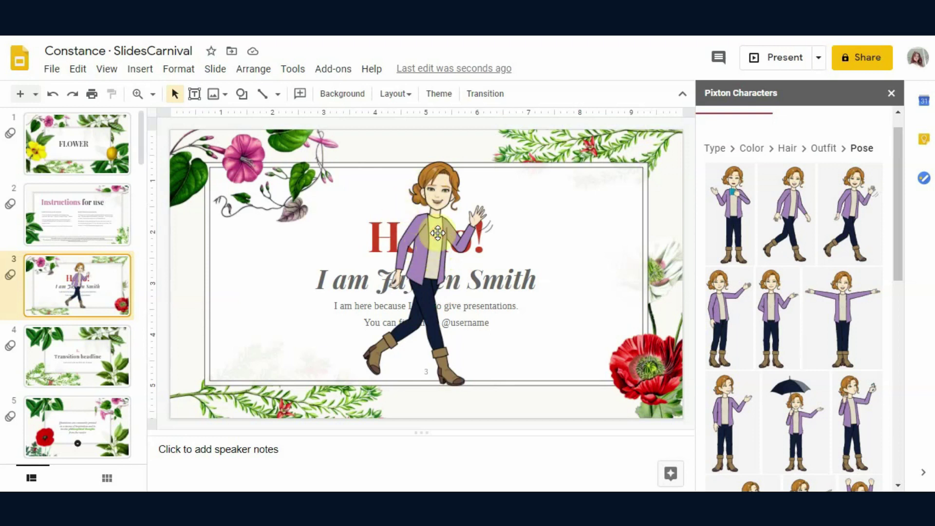
left_click(438, 209)
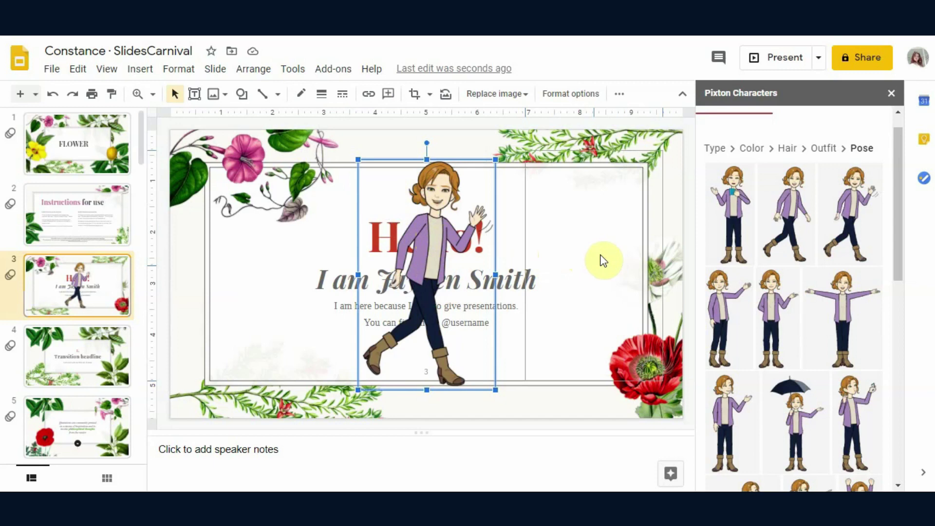
left_click_drag(602, 261, 600, 254)
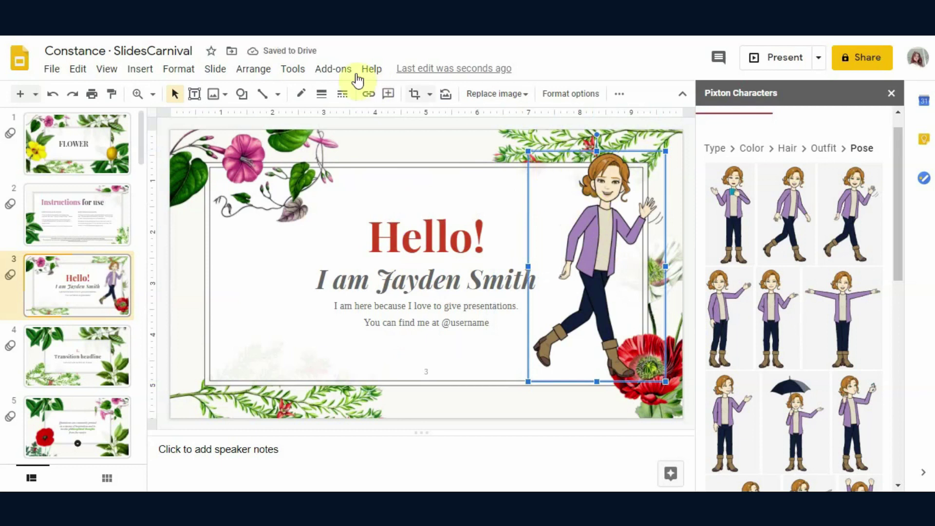
- Flip the character horizontally so she faces the Hello text
left_click(253, 72)
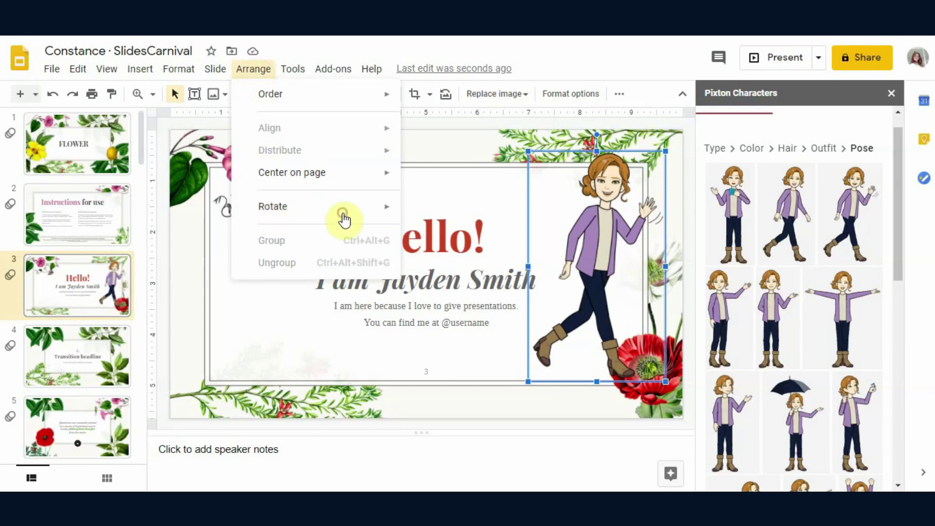
mouse_move(340, 211)
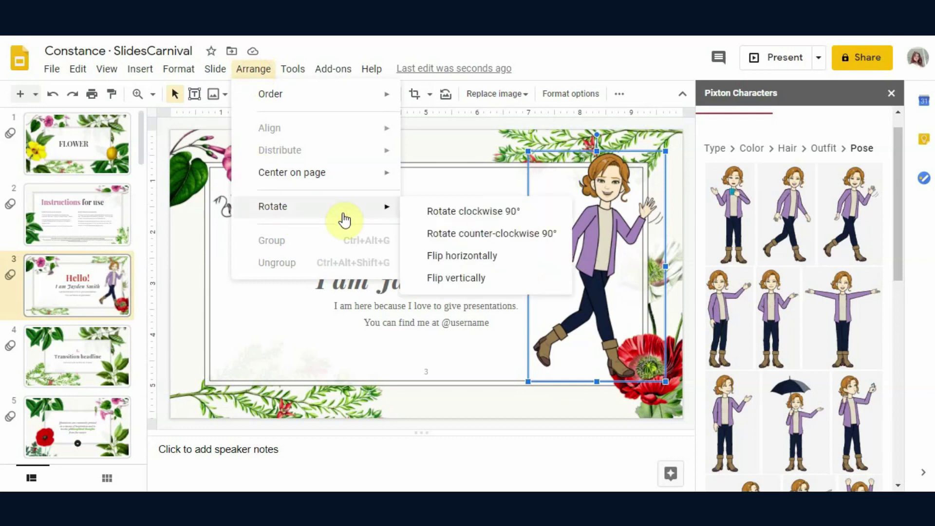
left_click(449, 256)
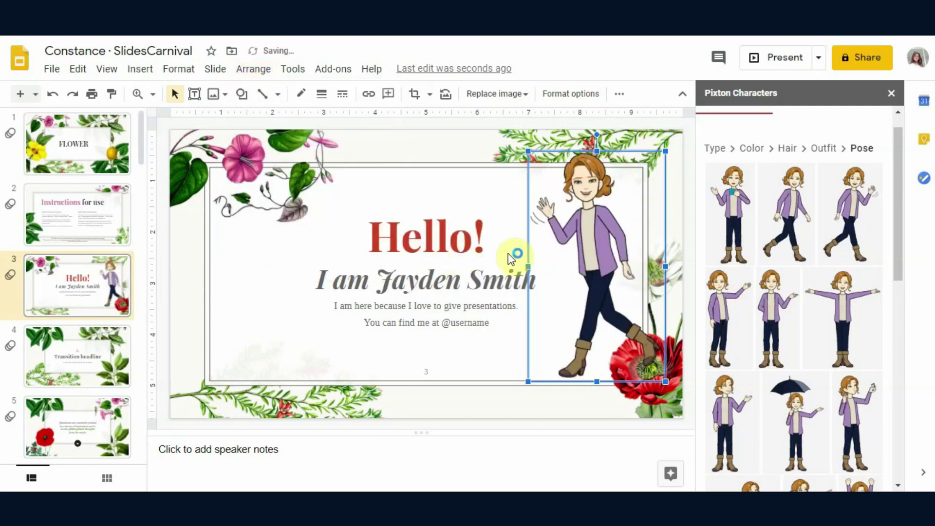